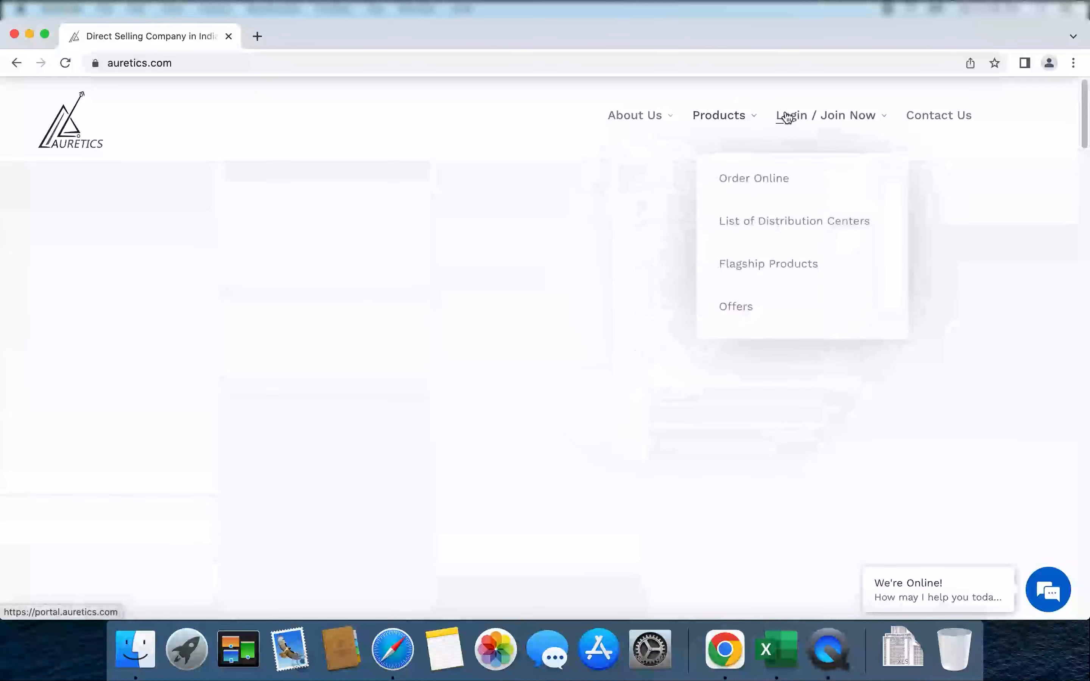
# Open the online portal login form from the Login / Join Now menu.
pyautogui.moveTo(786, 117)
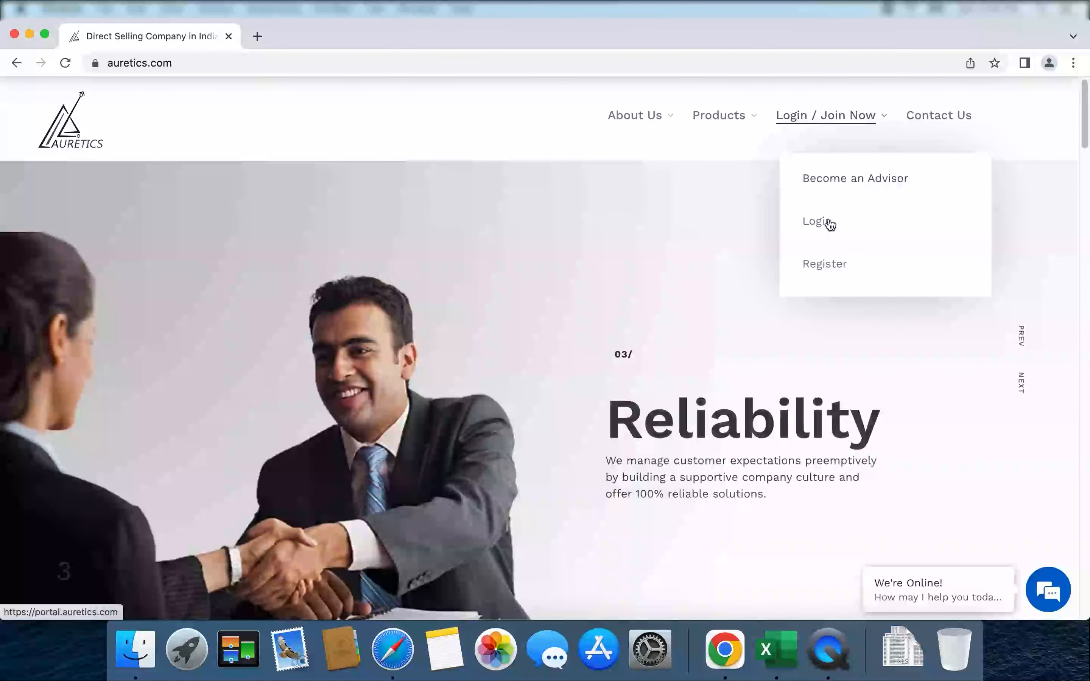
pyautogui.click(823, 215)
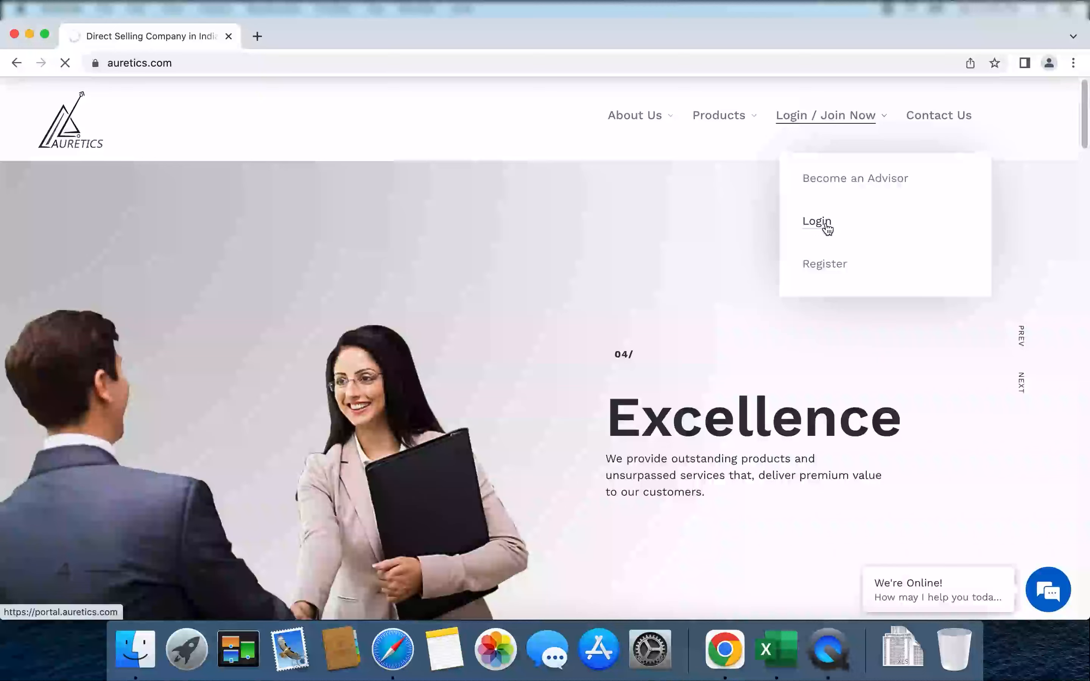
pyautogui.click(827, 228)
pyautogui.click(957, 131)
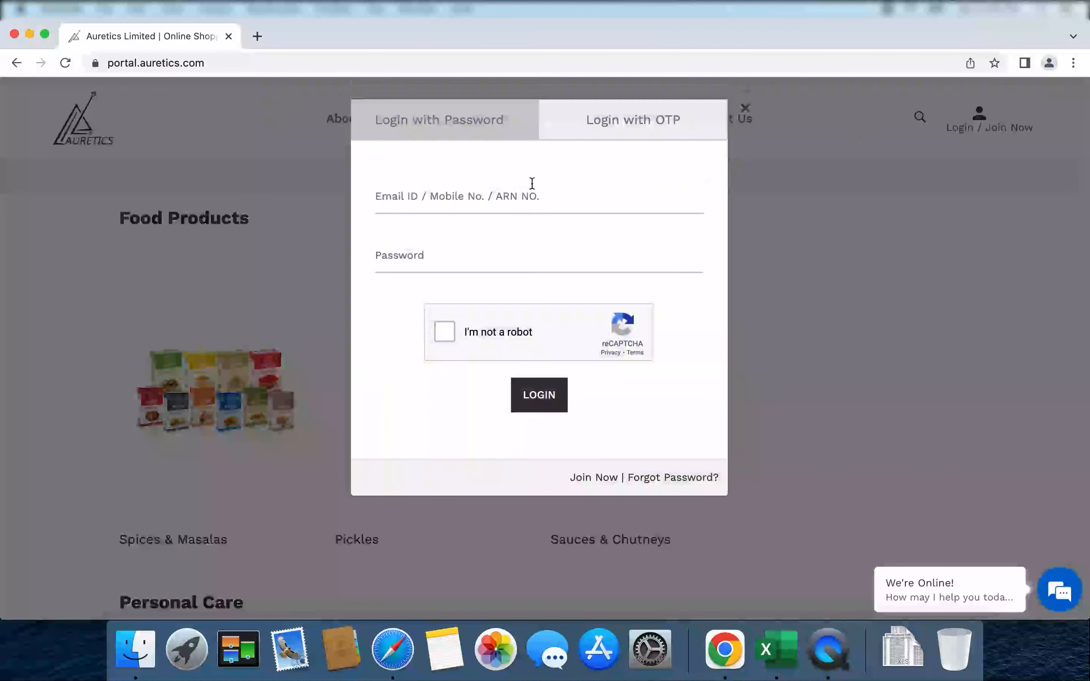
# Log in with the saved distributor e-mail, the account password and the reCAPTCHA check.
pyautogui.click(493, 200)
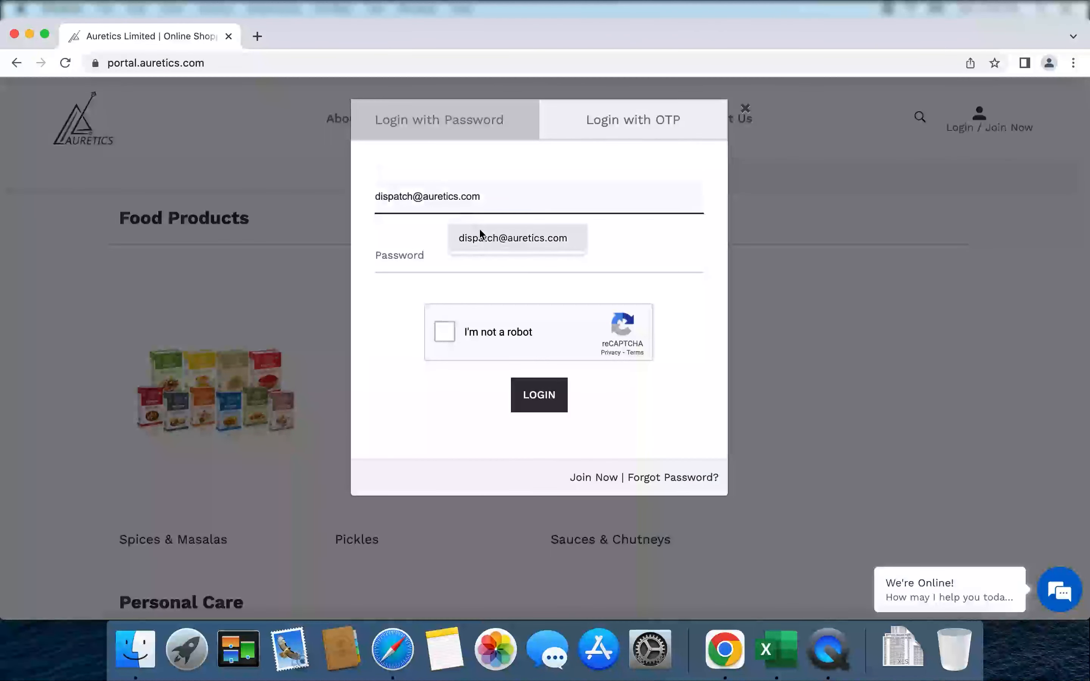
pyautogui.click(480, 231)
pyautogui.click(470, 247)
pyautogui.write('••••••••')
pyautogui.click(444, 332)
pyautogui.click(539, 396)
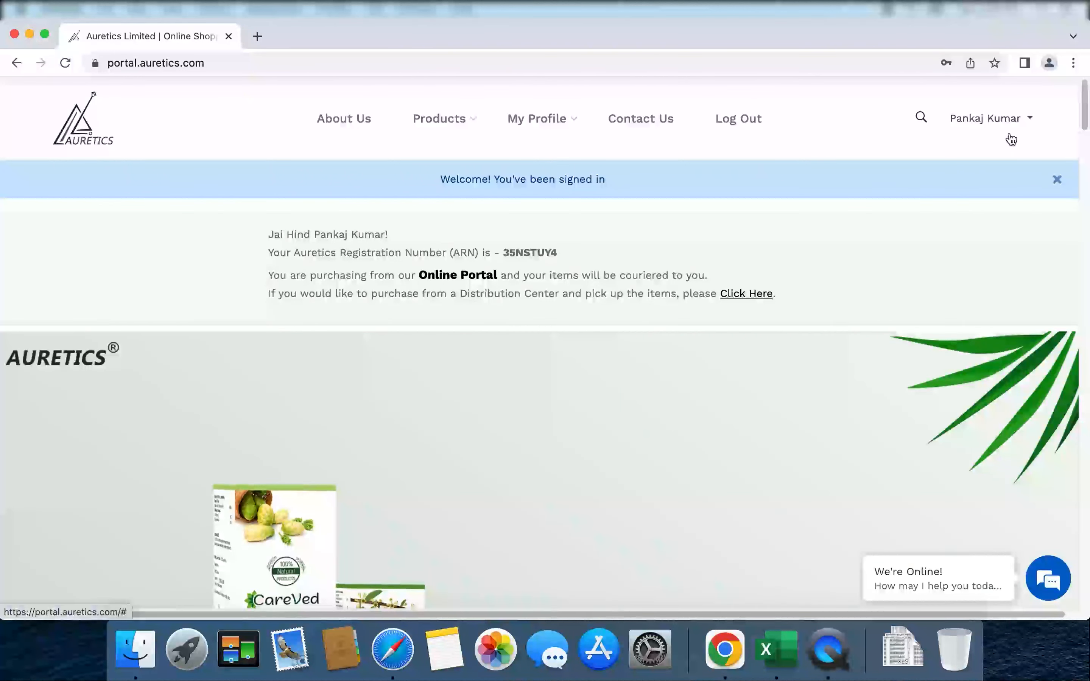
# Open Distributor Dashboard from the account menu and show its sales Dashboard.
pyautogui.click(1030, 121)
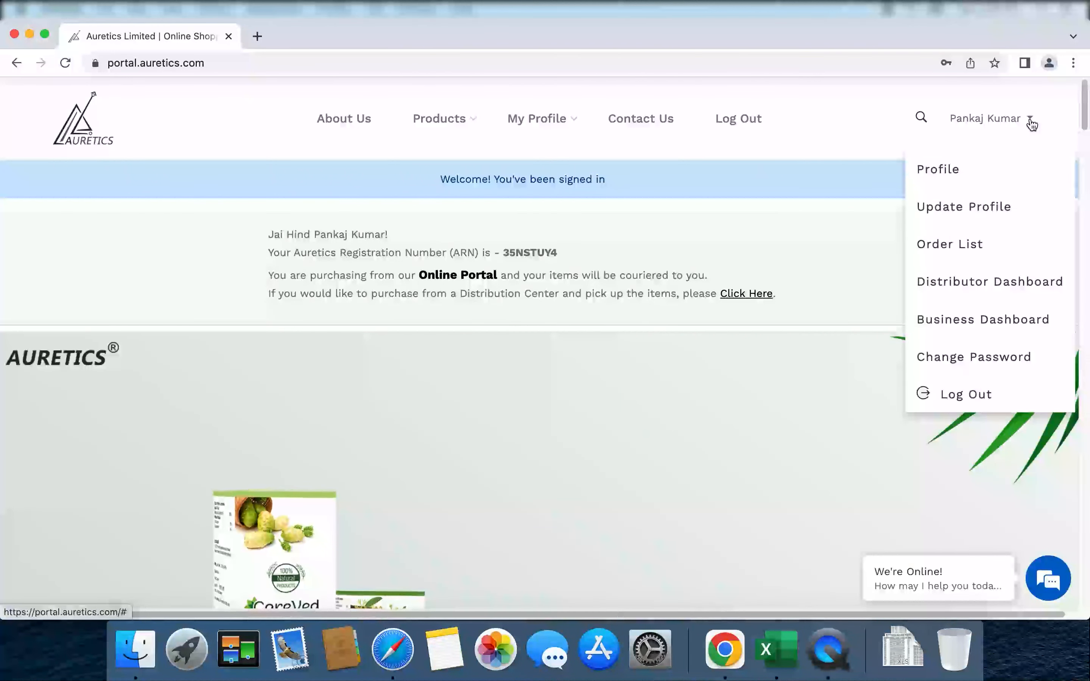
pyautogui.click(962, 284)
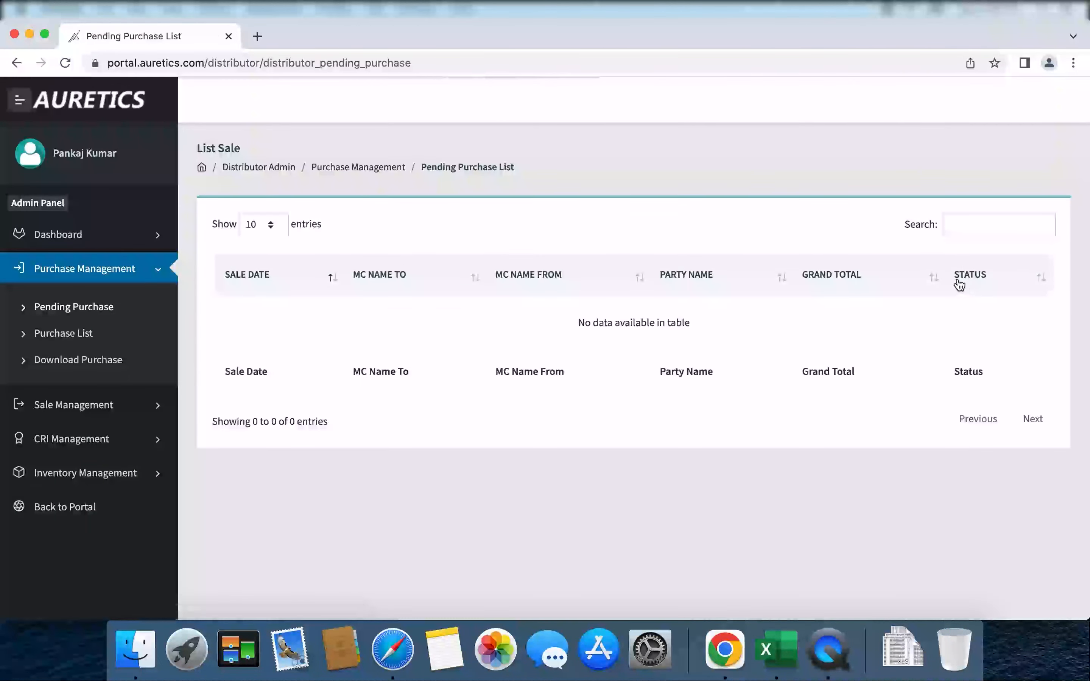
pyautogui.click(71, 243)
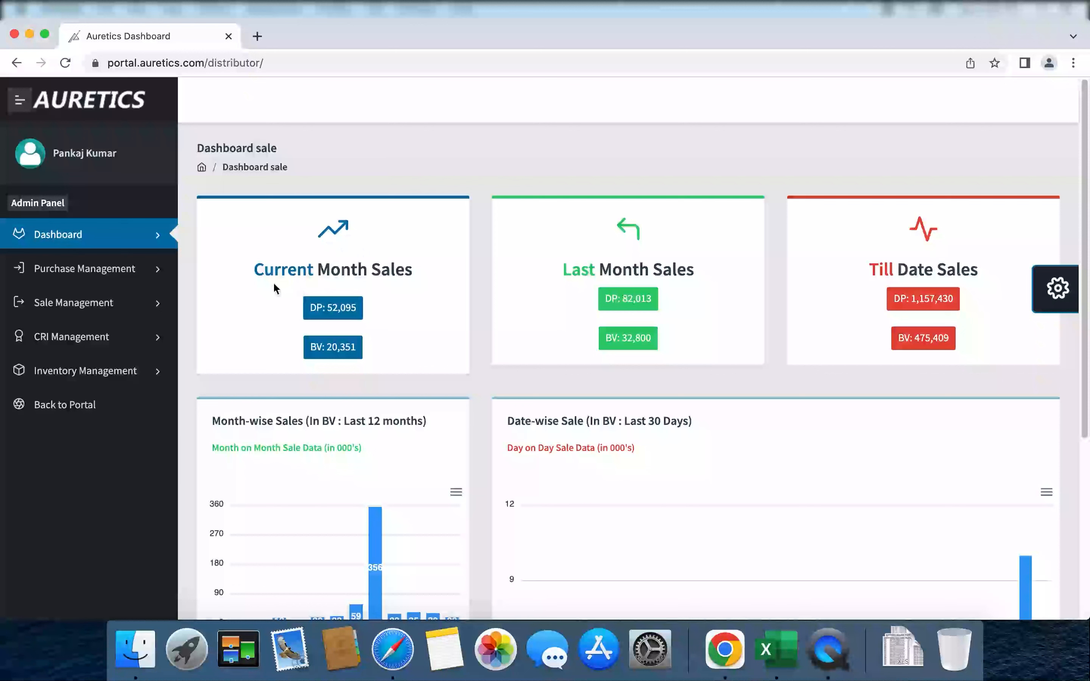
pyautogui.moveTo(254, 272); pyautogui.dragTo(409, 271)
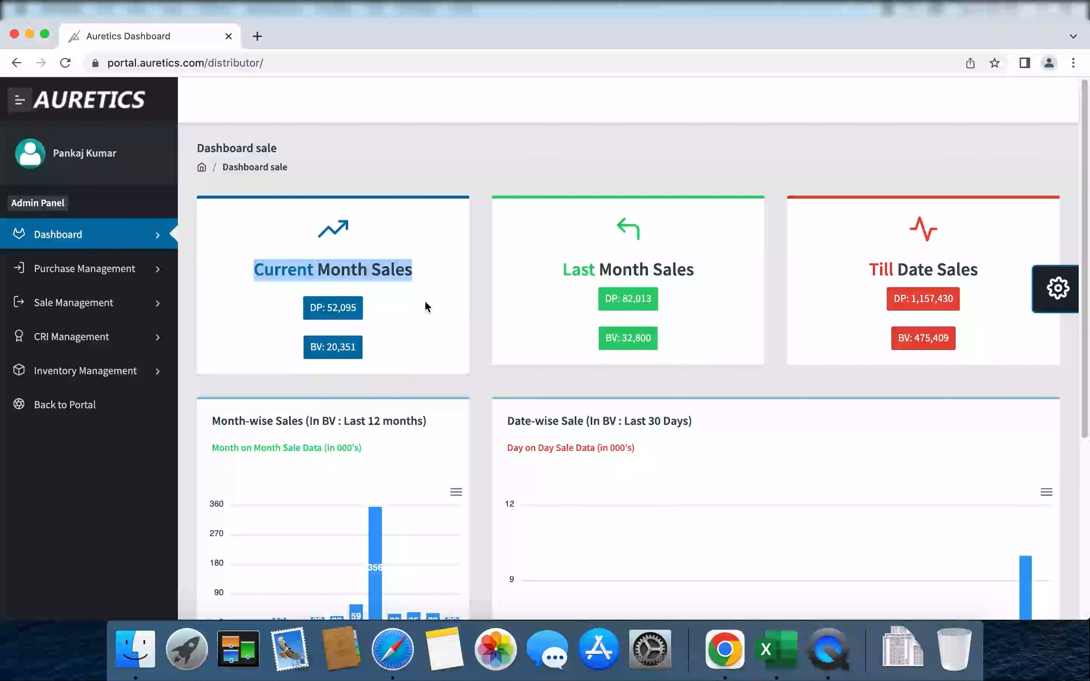
pyautogui.moveTo(545, 276); pyautogui.dragTo(698, 276)
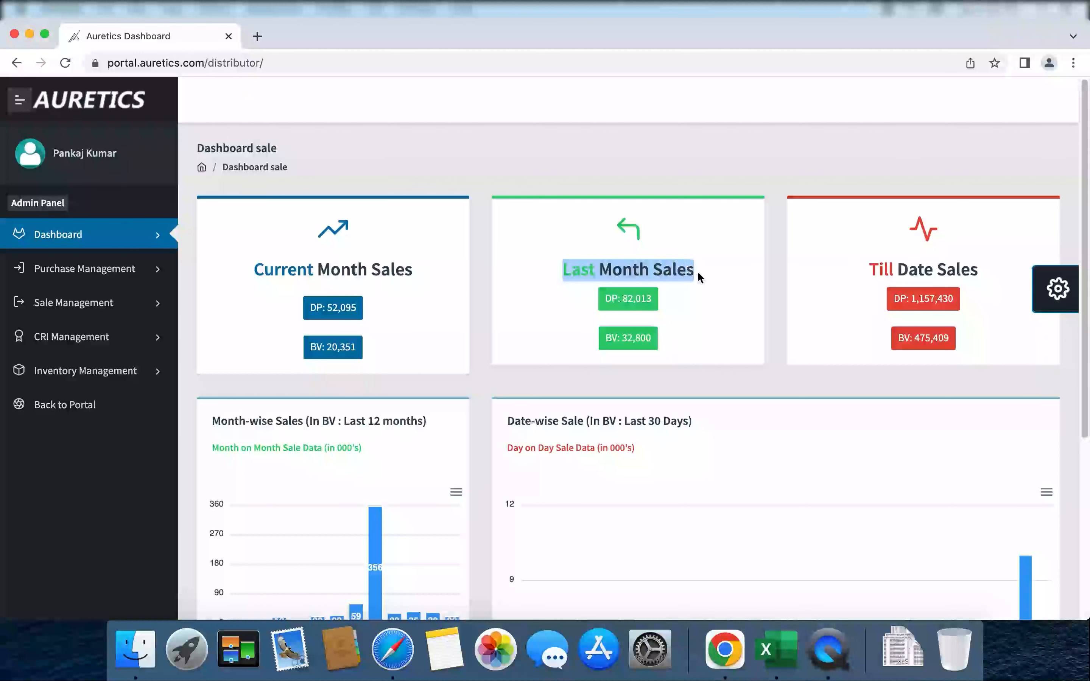
pyautogui.moveTo(868, 270); pyautogui.dragTo(976, 269)
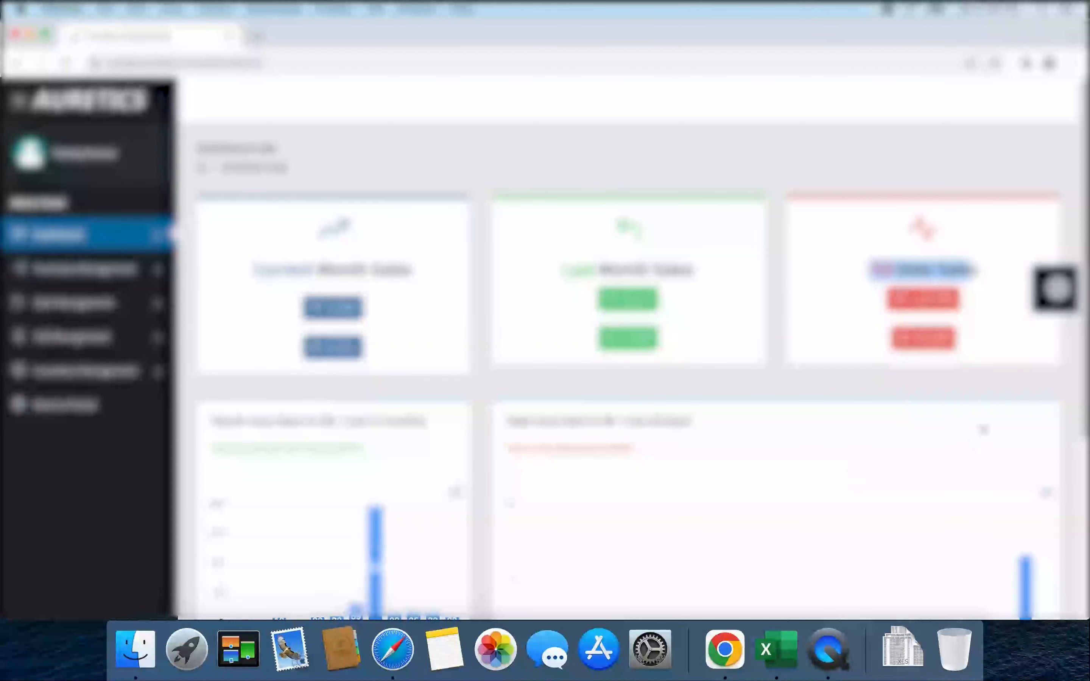
pyautogui.scroll(-4, 1088, 478)
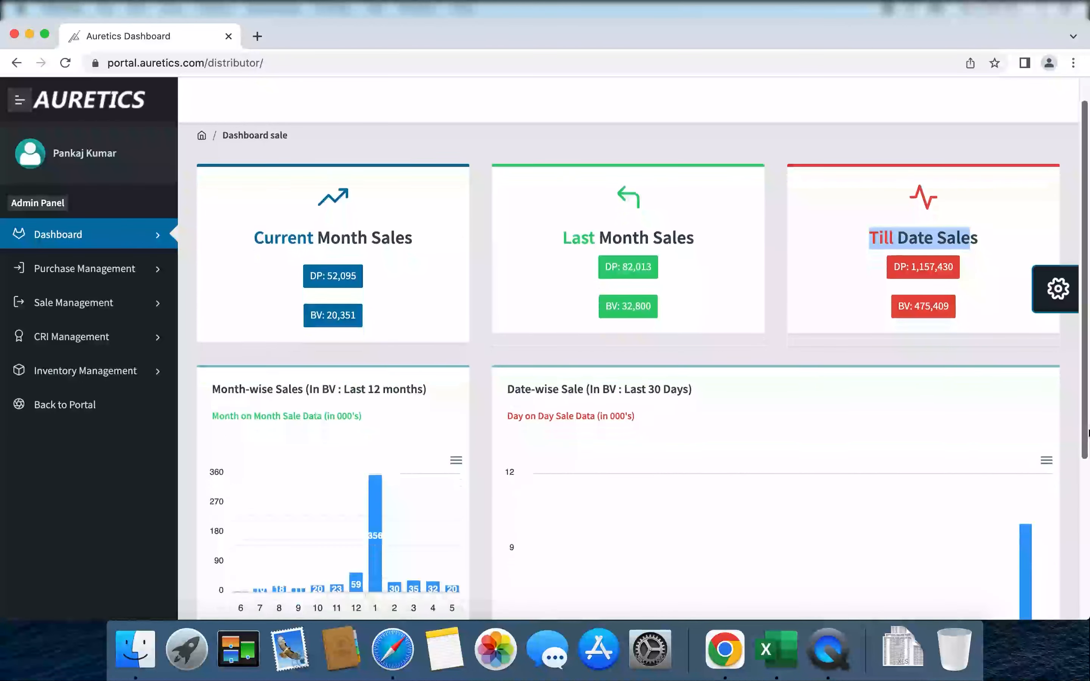
pyautogui.moveTo(1087, 479); pyautogui.dragTo(1087, 550)
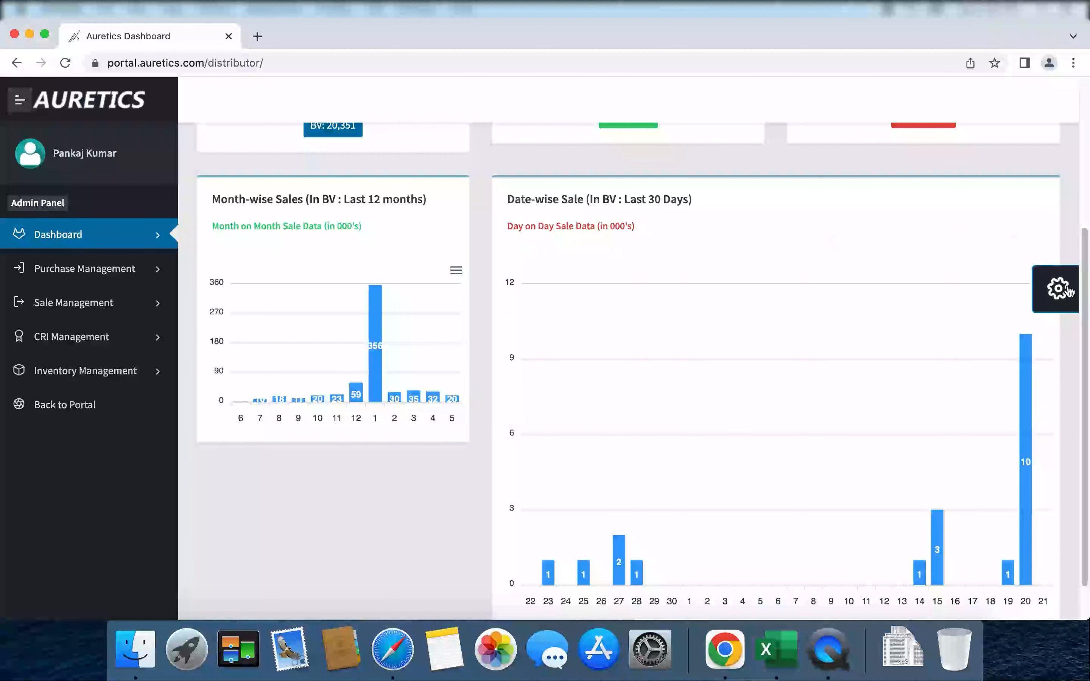
pyautogui.scroll(-3, 1082, 378)
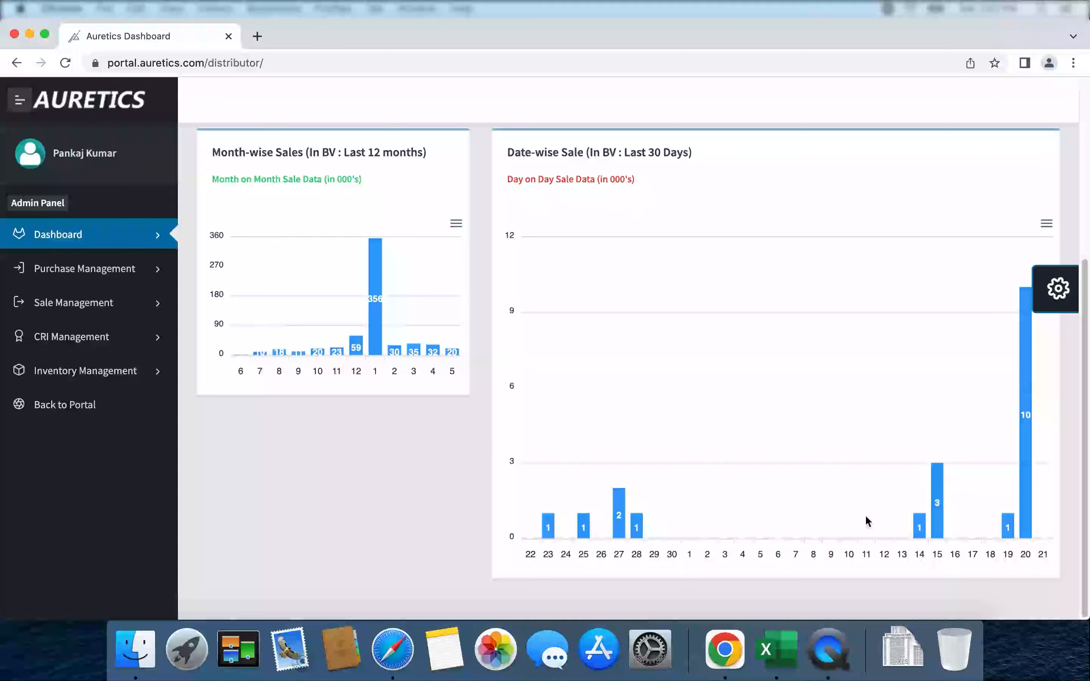
pyautogui.moveTo(1085, 297); pyautogui.dragTo(1084, 163)
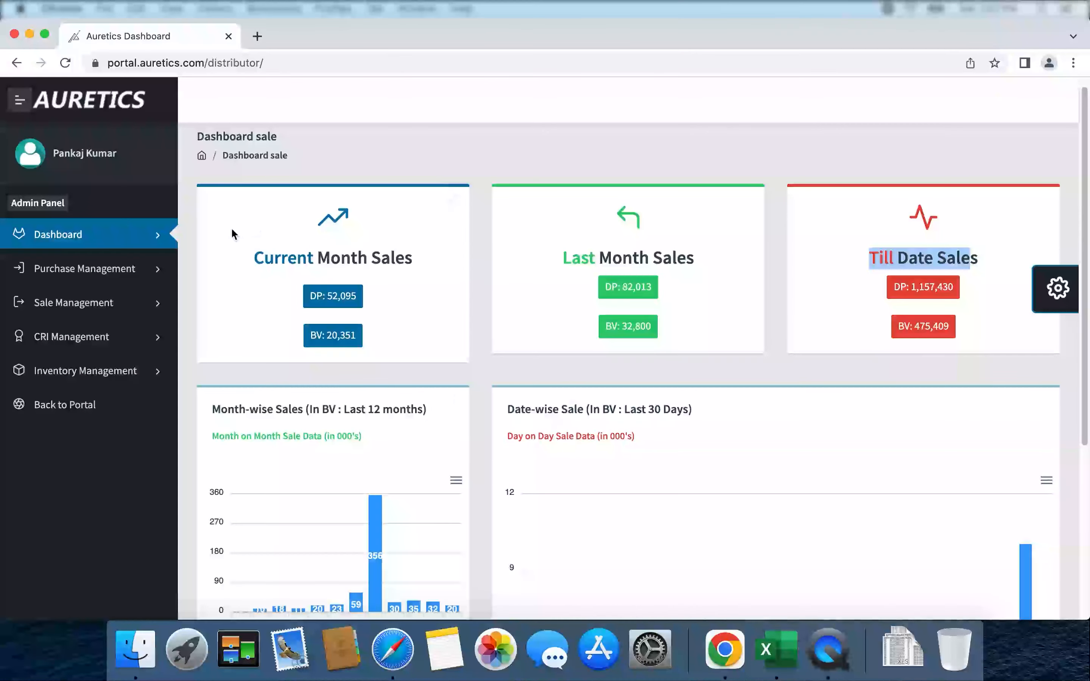
# Show Pending Purchase under Purchase Management, listing the 800.0 Central Warehouse purchase.
pyautogui.click(116, 270)
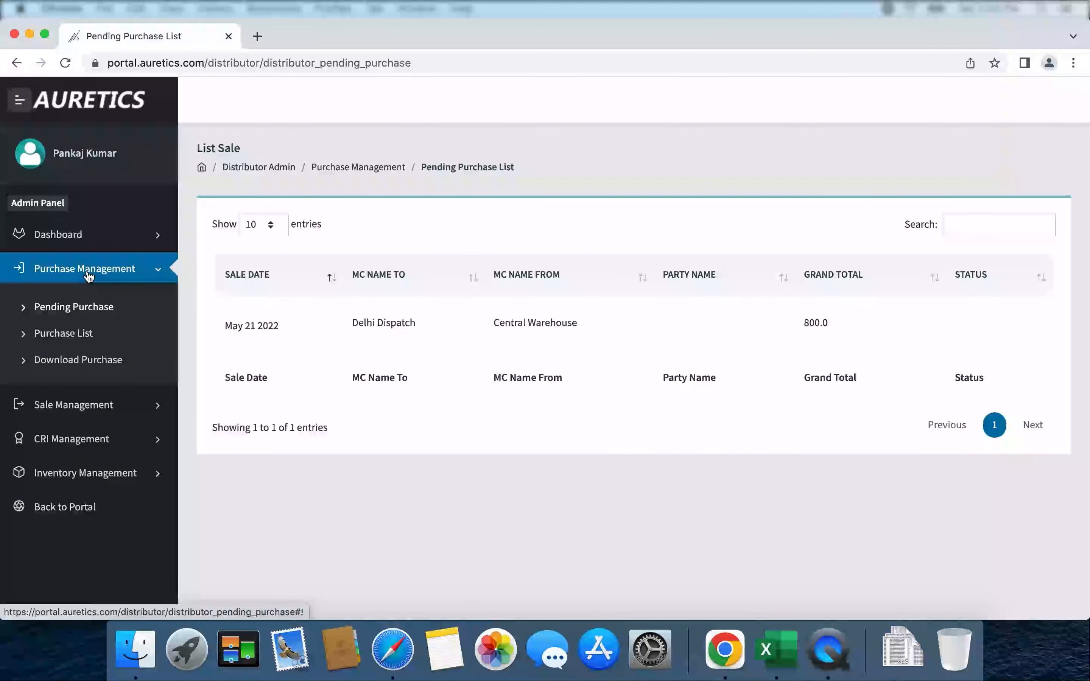
pyautogui.click(89, 272)
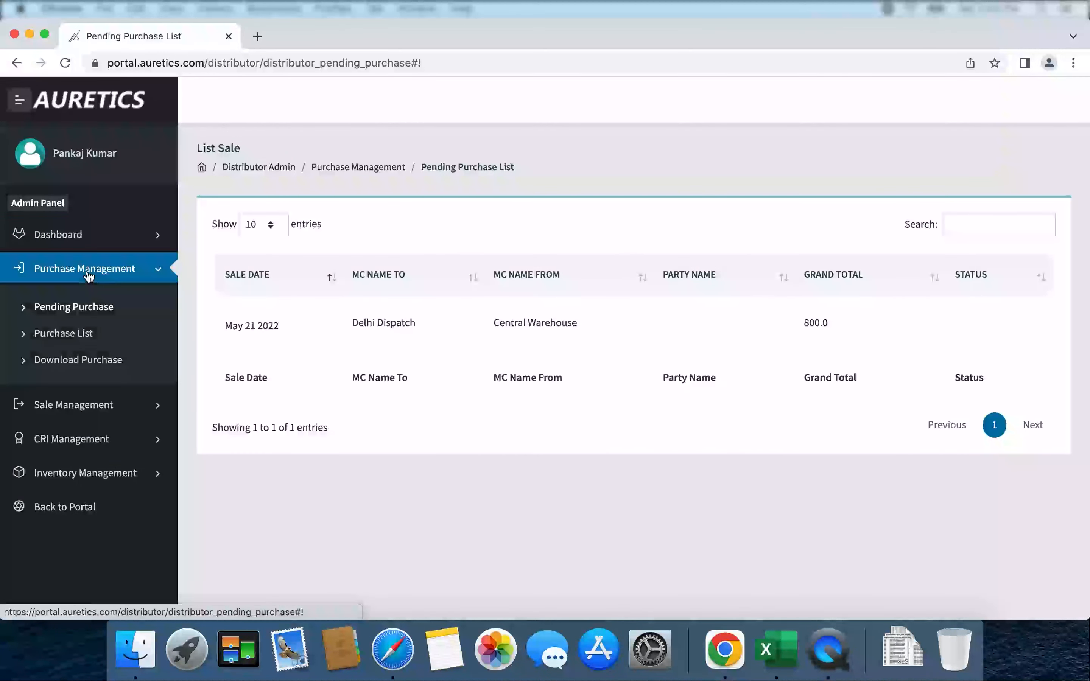
pyautogui.click(84, 310)
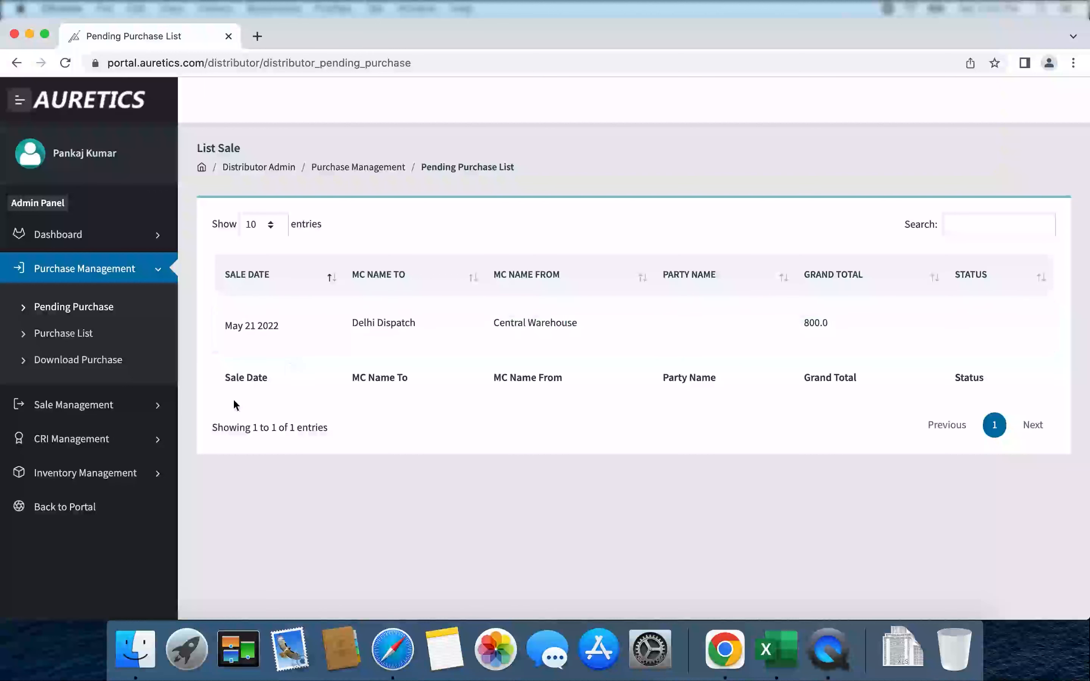
# Search Delhi Dispatch inventory details for 'turm' (79 in stock), then return to Pending Purchase.
pyautogui.click(120, 478)
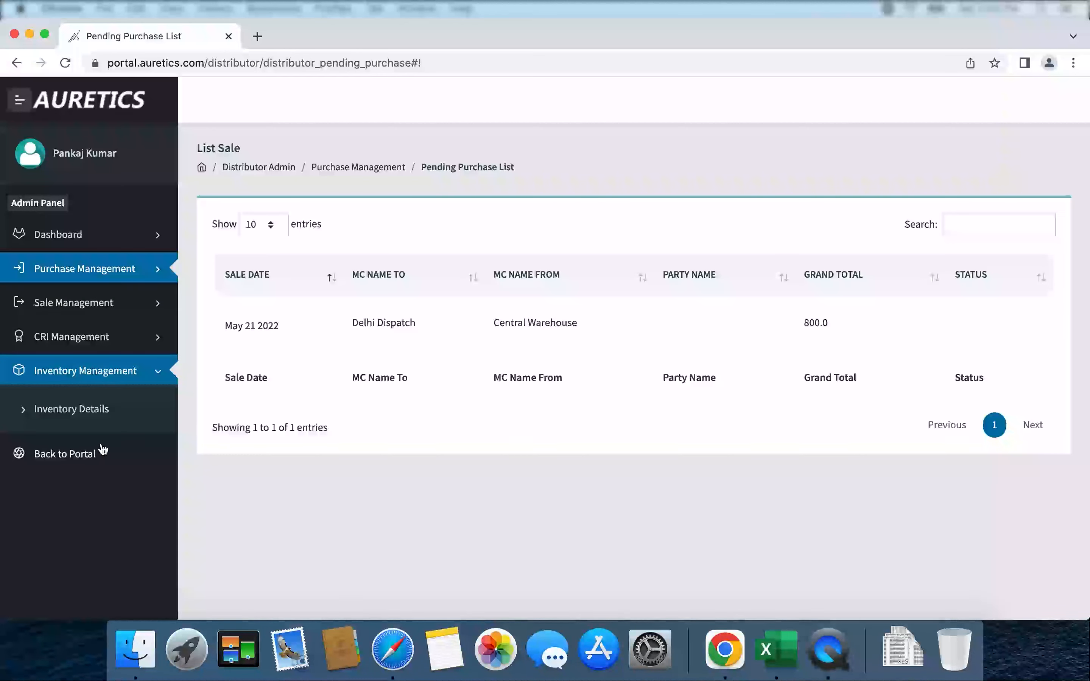
pyautogui.click(90, 417)
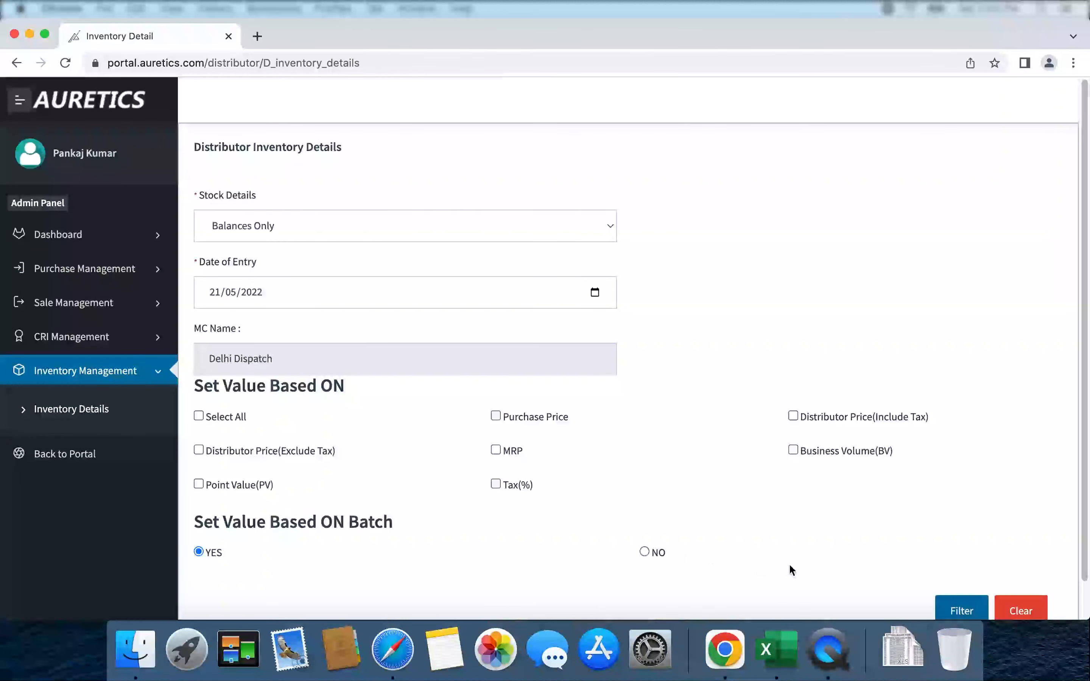
pyautogui.click(963, 613)
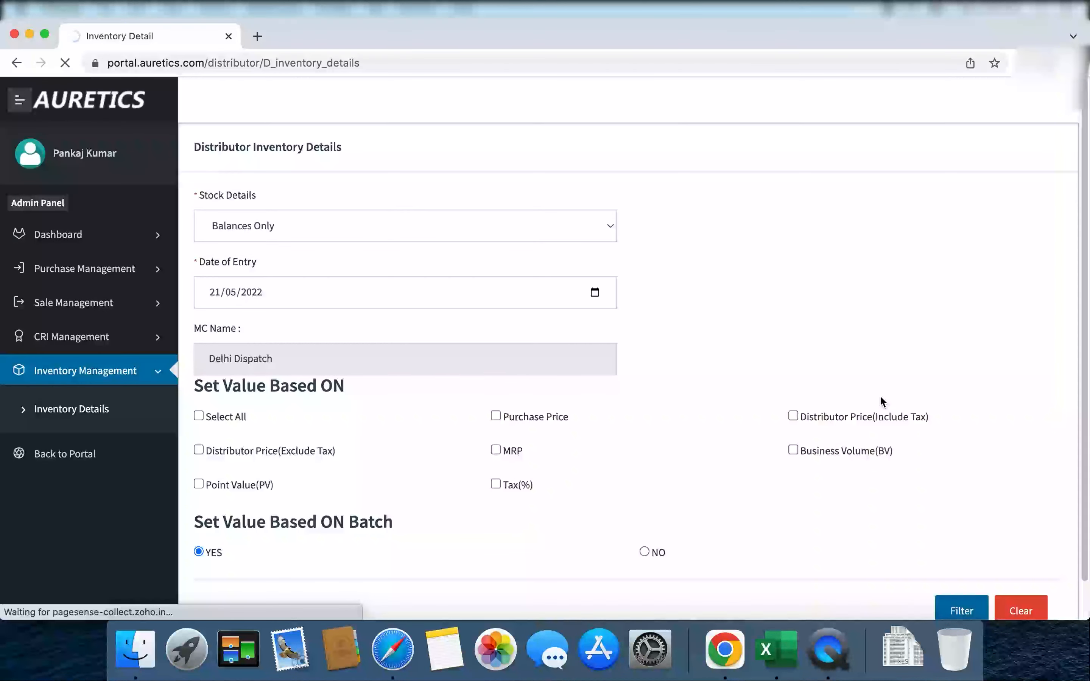
pyautogui.click(941, 231)
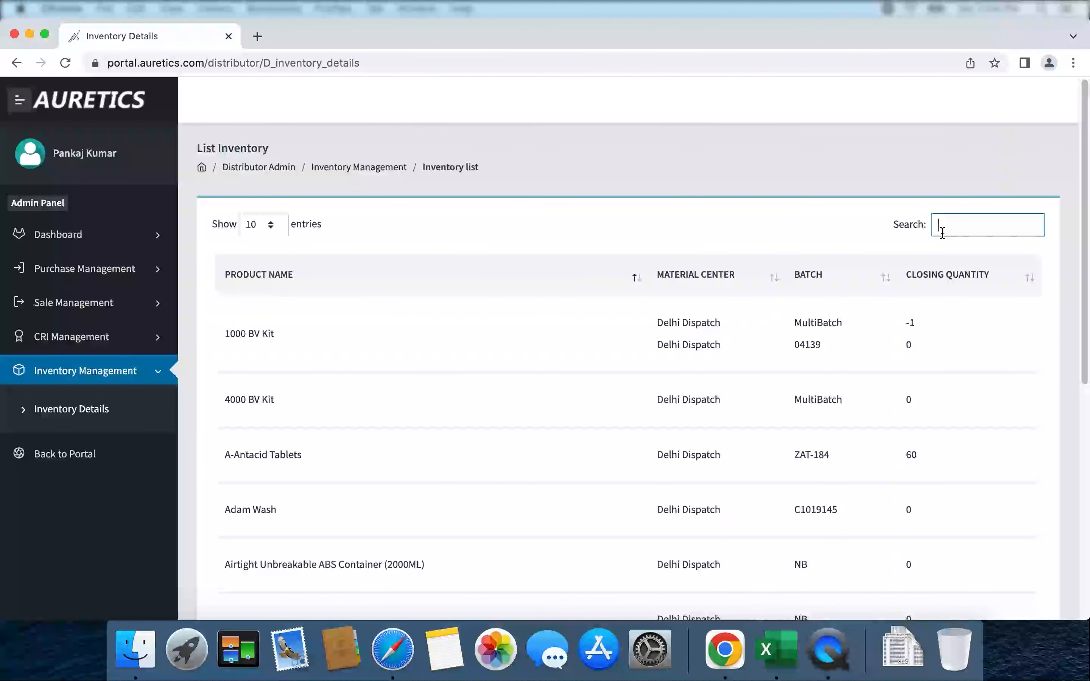
pyautogui.write('turm')
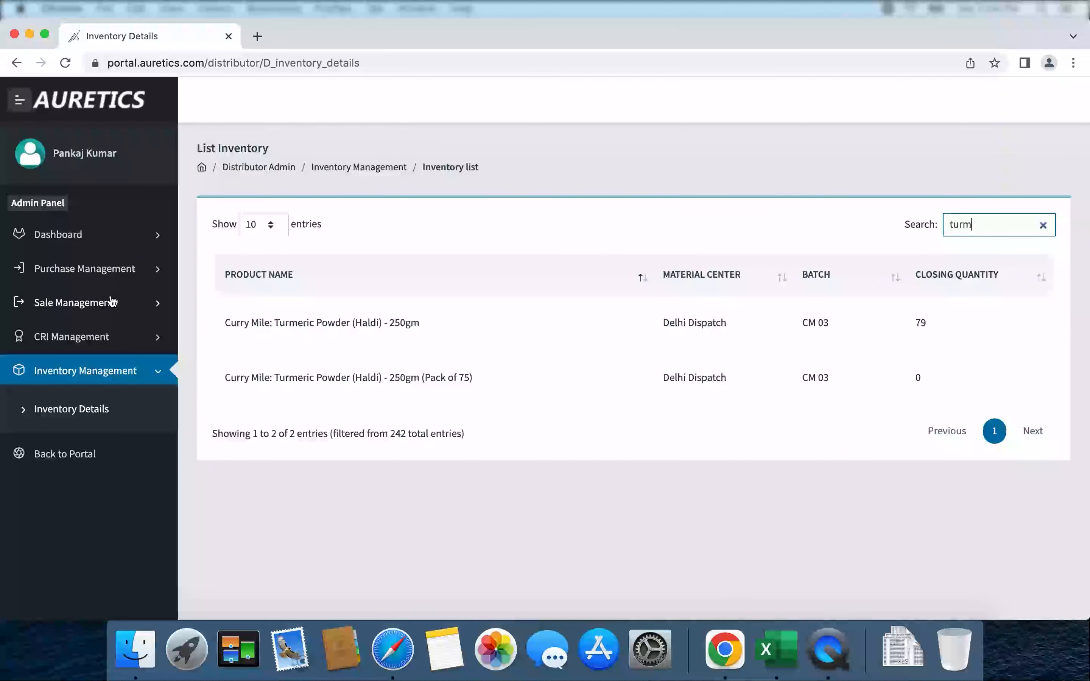
pyautogui.click(118, 277)
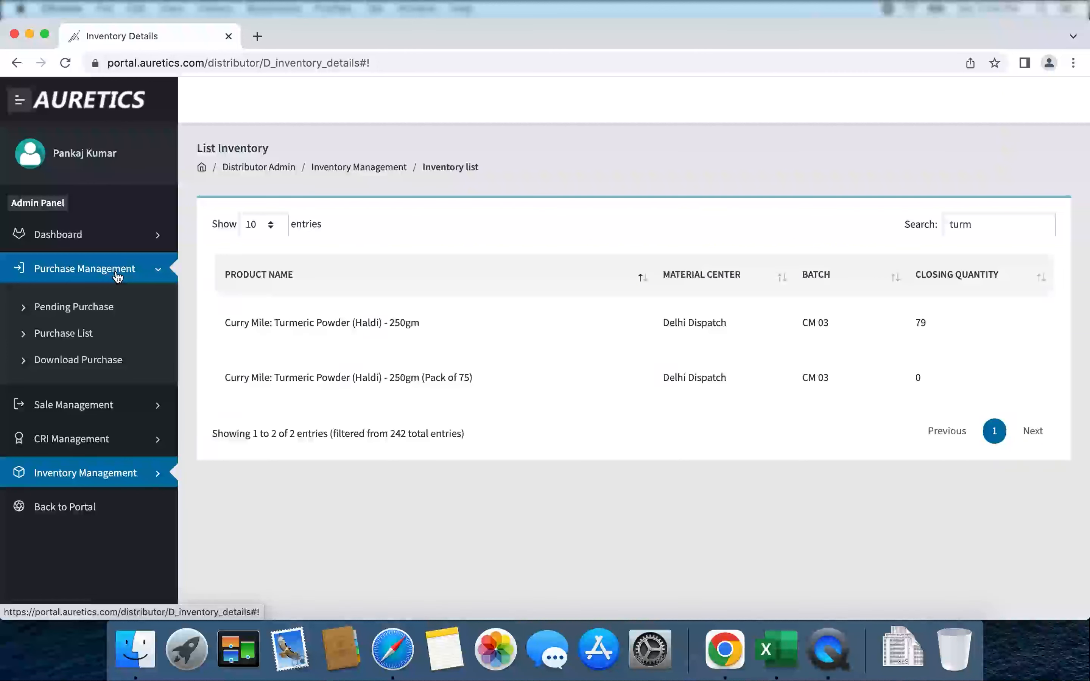
pyautogui.click(104, 311)
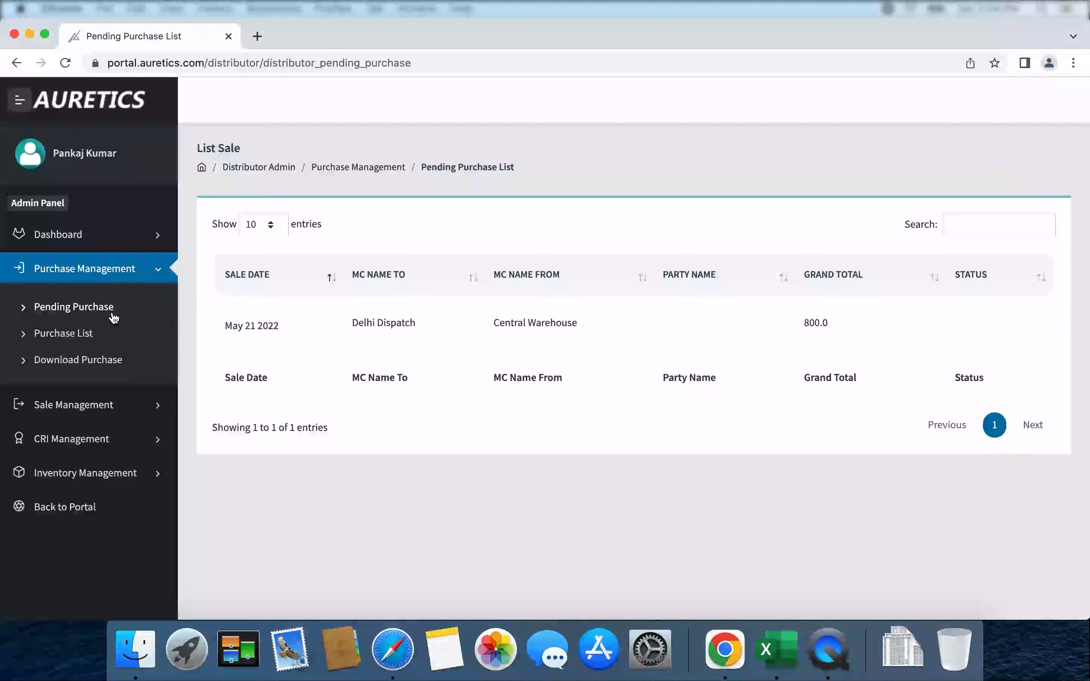
# Reload Pending Purchase to show the Delhi Dispatch entry from Central Warehouse.
pyautogui.click(85, 307)
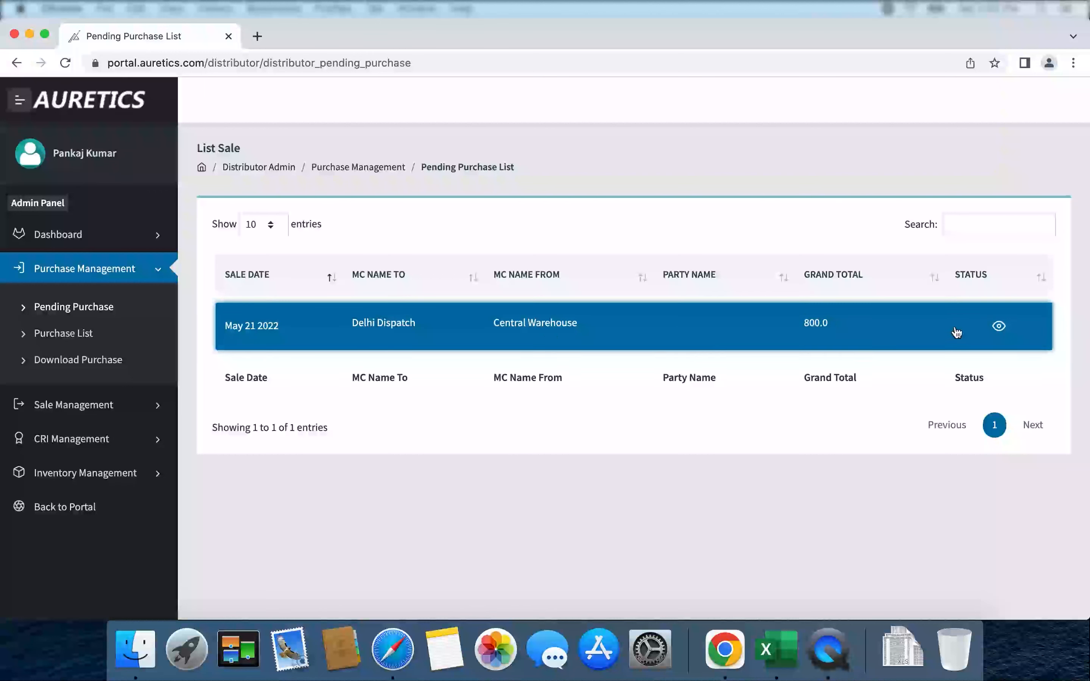
pyautogui.click(1000, 329)
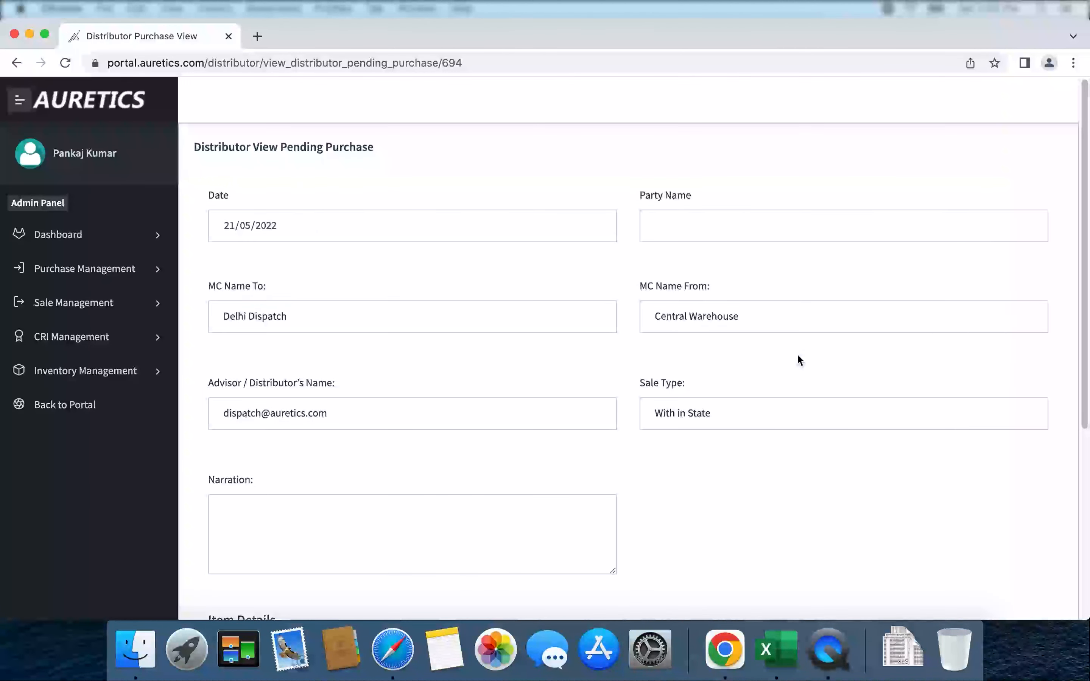
pyautogui.scroll(-3, 1024, 366)
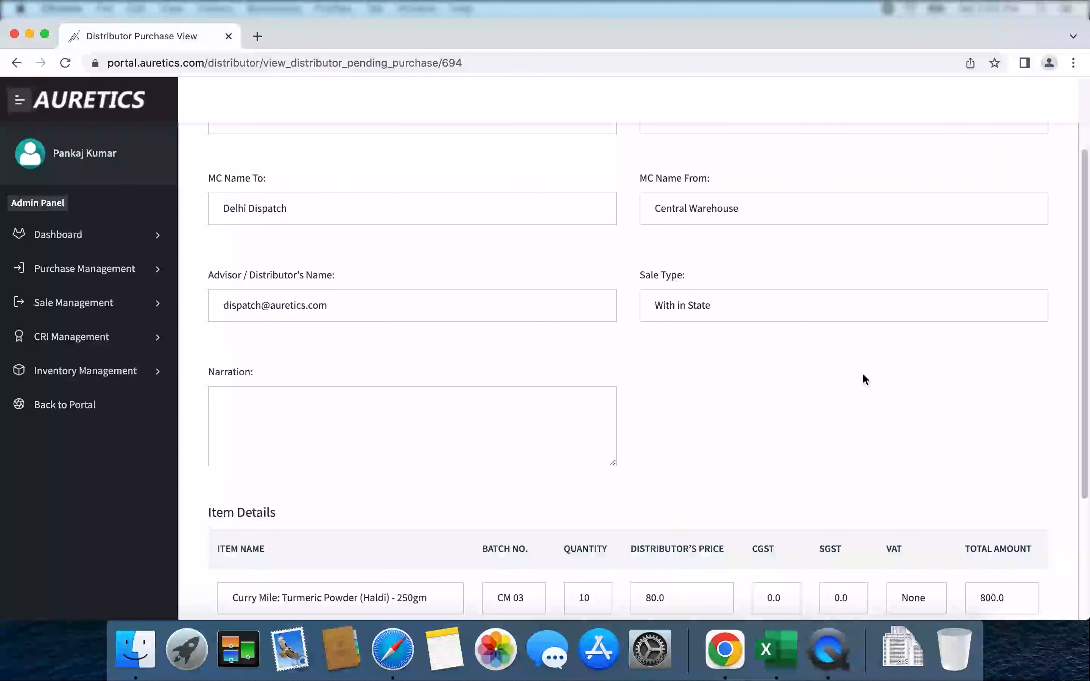
pyautogui.scroll(3, 865, 378)
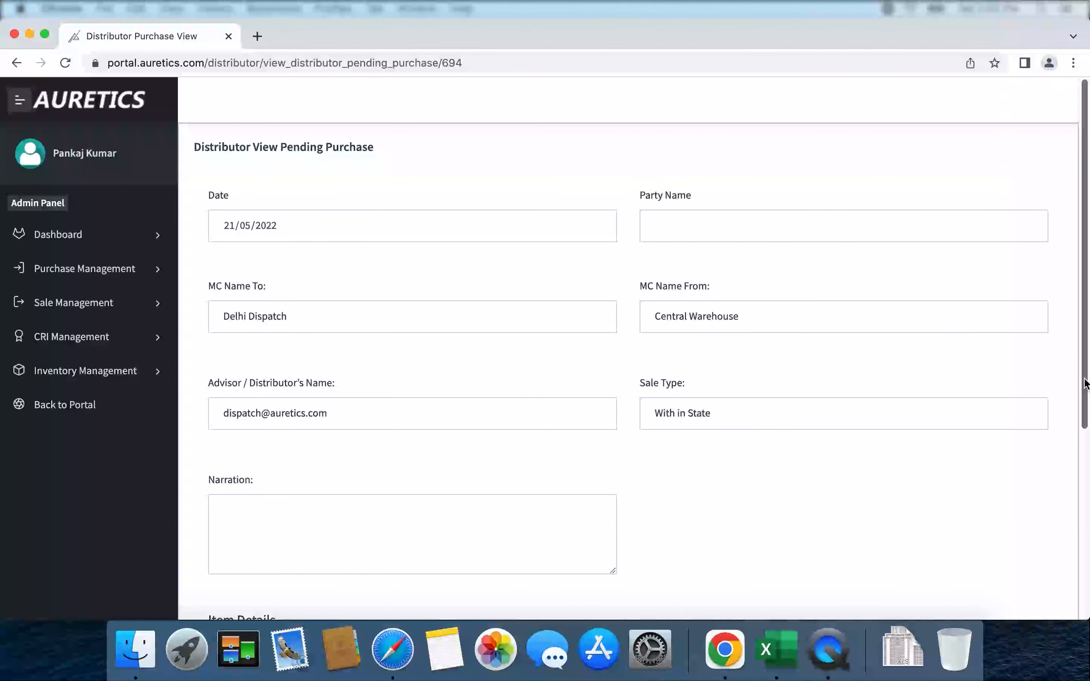
pyautogui.scroll(-5, 1085, 383)
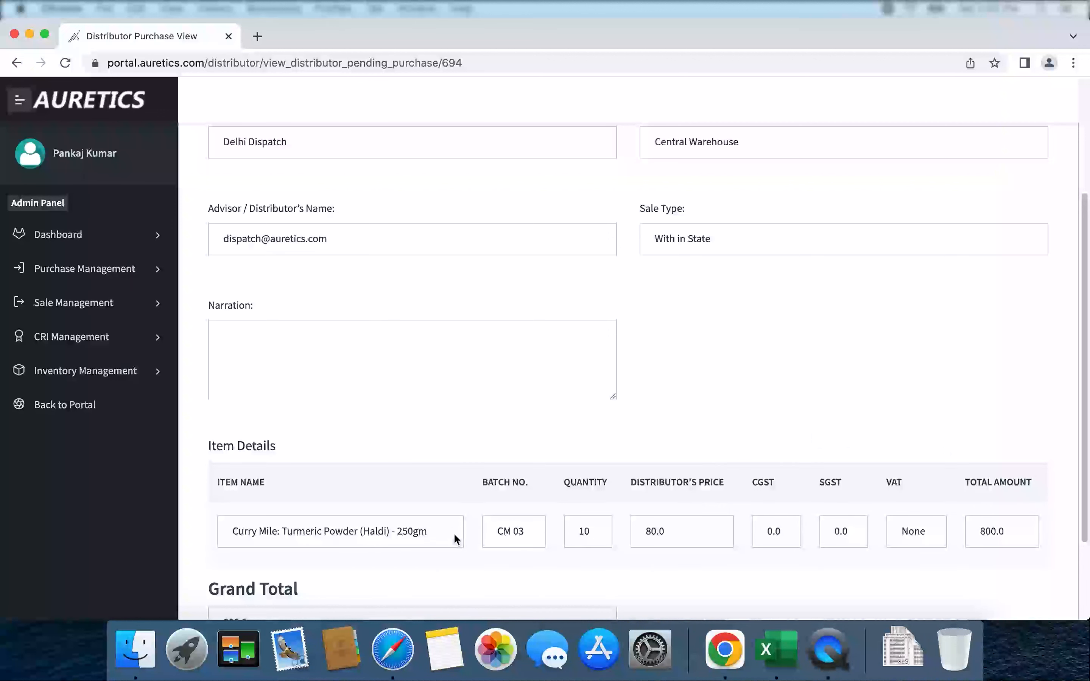
pyautogui.scroll(1, 611, 500)
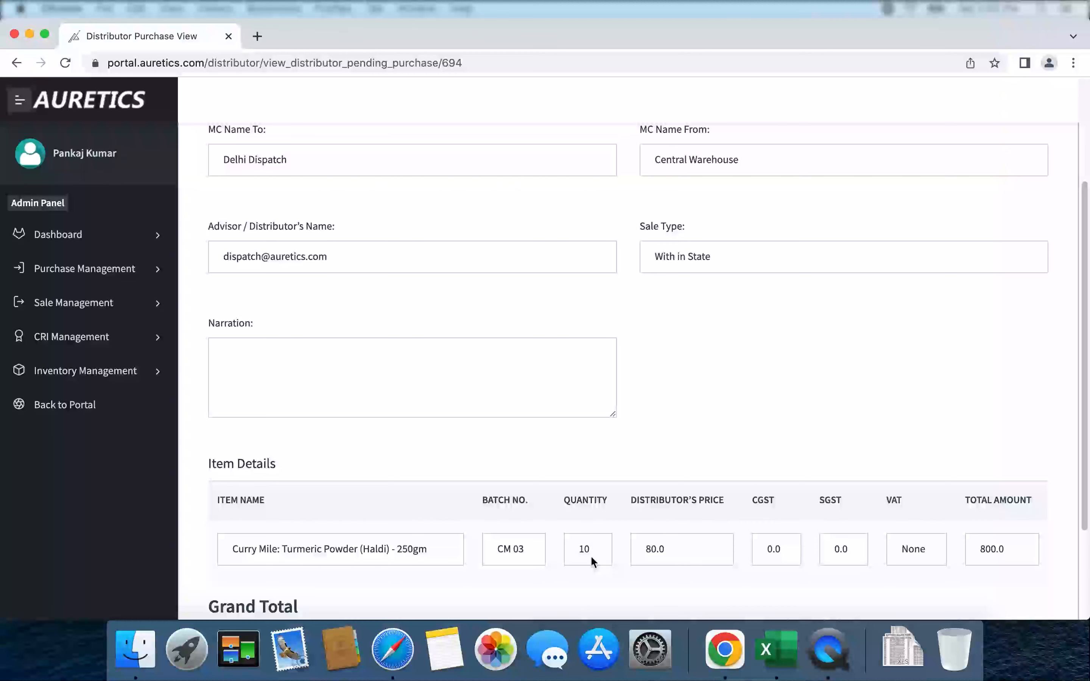
pyautogui.scroll(5, 765, 470)
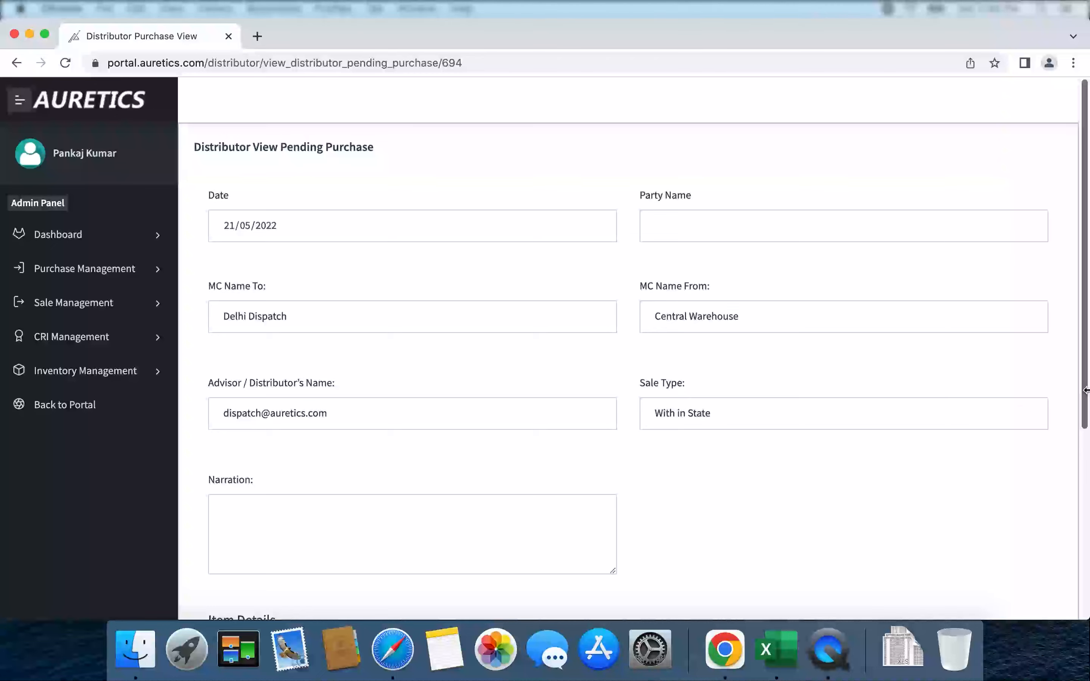
pyautogui.scroll(-6, 1087, 399)
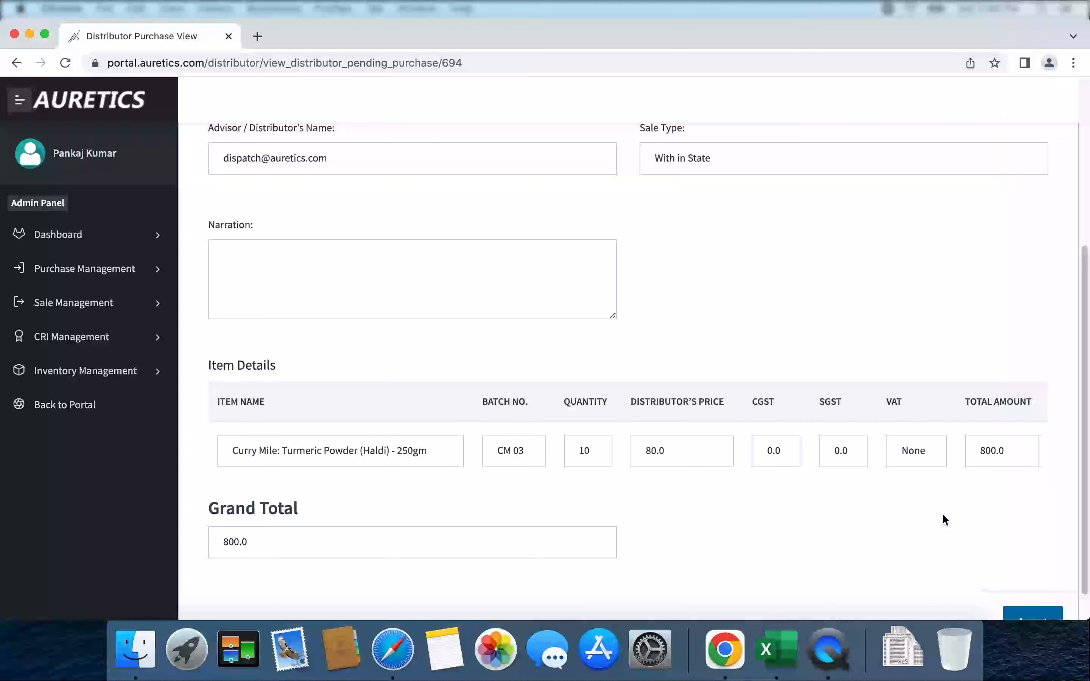
pyautogui.scroll(2, 943, 516)
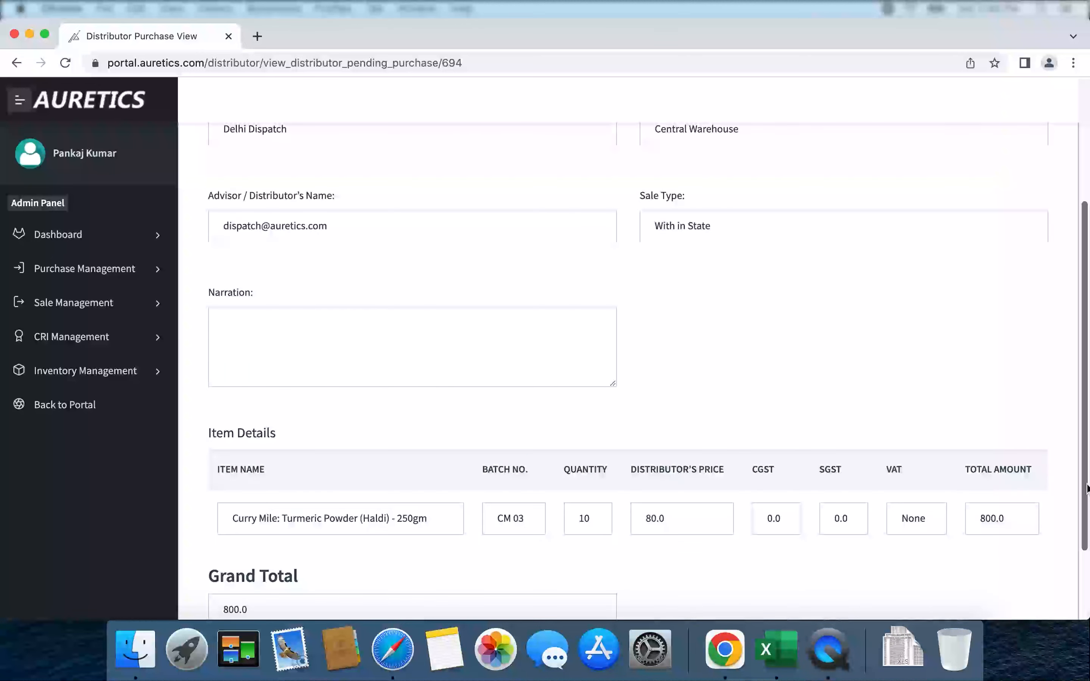
pyautogui.scroll(-3, 1087, 489)
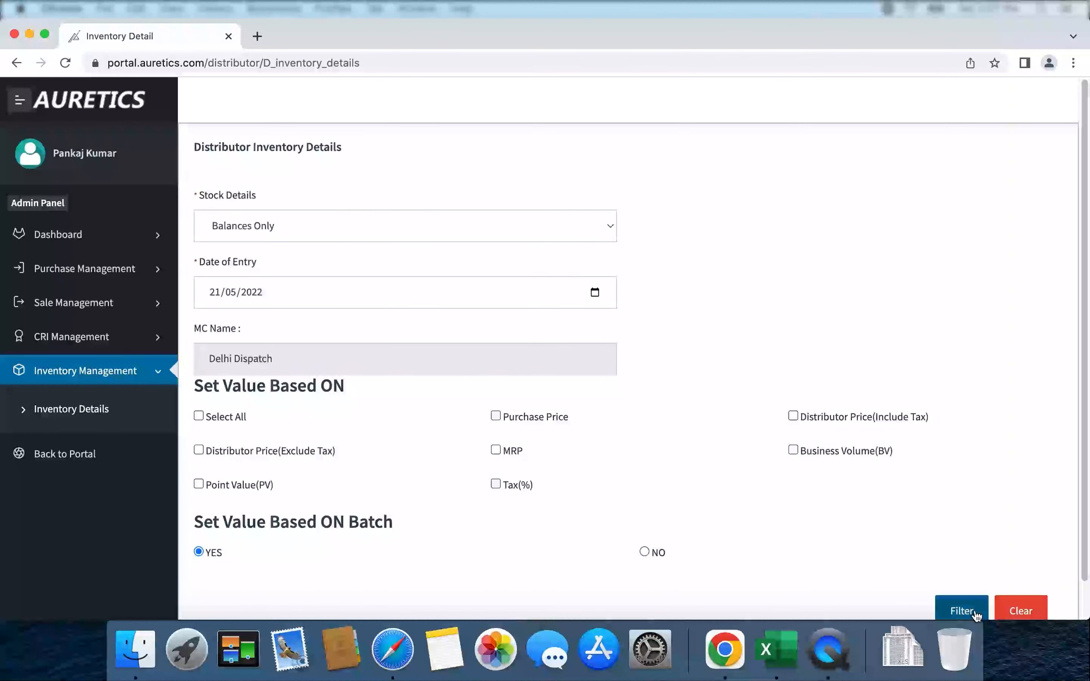
# Load the Delhi Dispatch balances-only inventory list with batches and closing quantities.
pyautogui.click(964, 614)
pyautogui.click(964, 617)
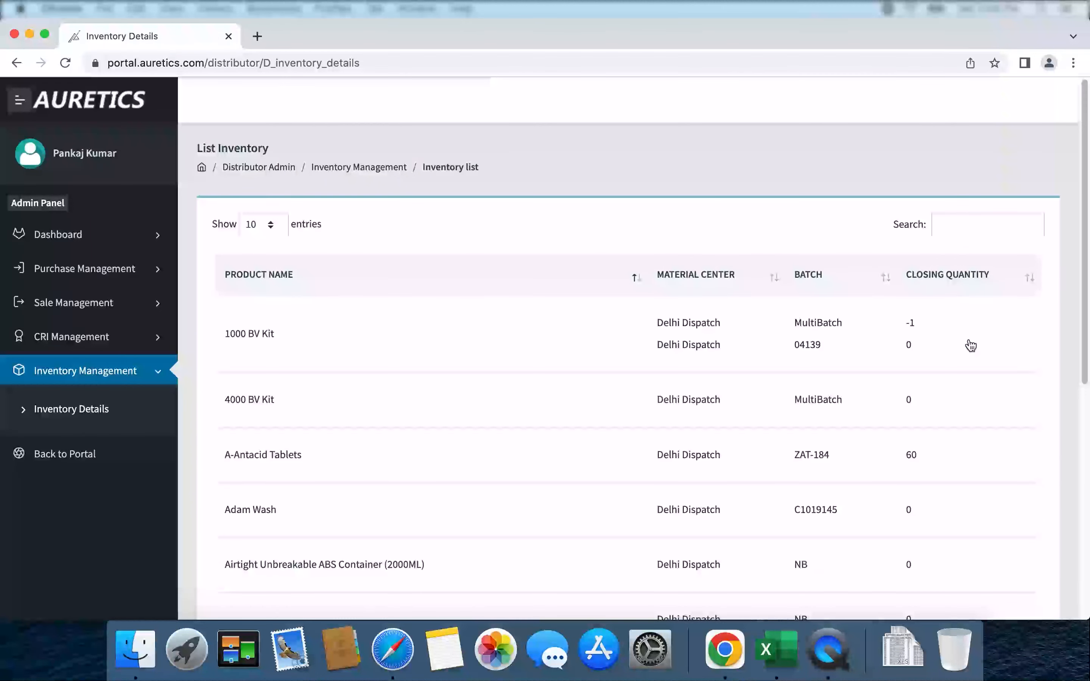
# Search the inventory for 'turm' to show Turmeric Powder 250gm, batch CM 03, closing at 89.
pyautogui.click(955, 235)
pyautogui.write('tu')
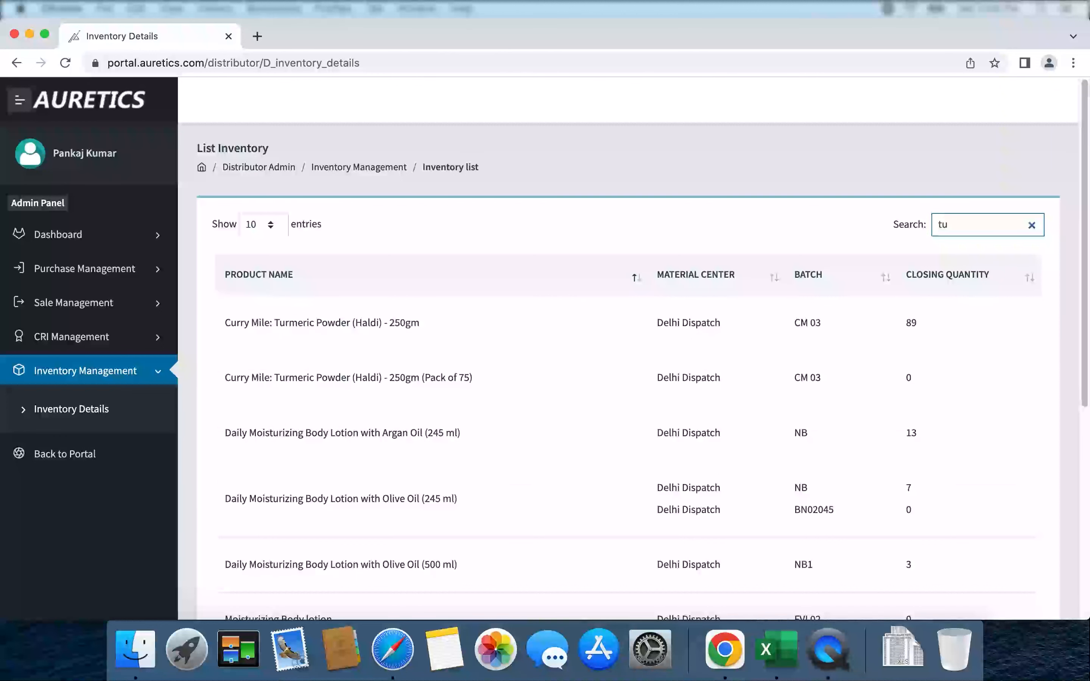
pyautogui.write('rm')
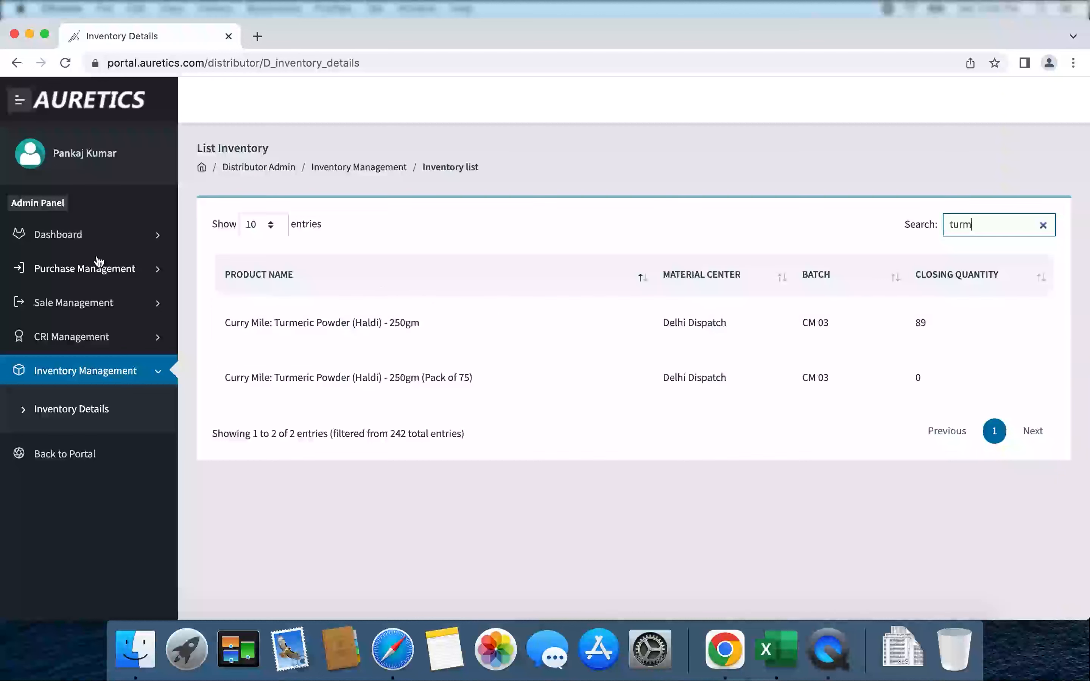
pyautogui.click(116, 279)
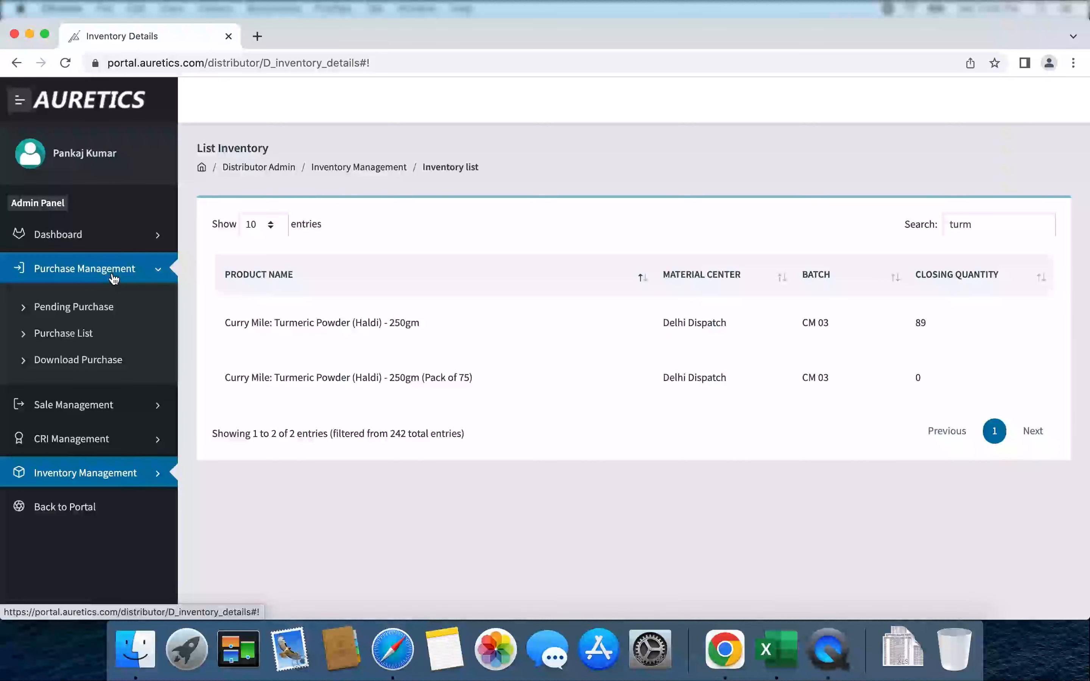
# Open Purchase List, showing the April 01 2022 Central Warehouse delivery of 12076.8.
pyautogui.click(93, 311)
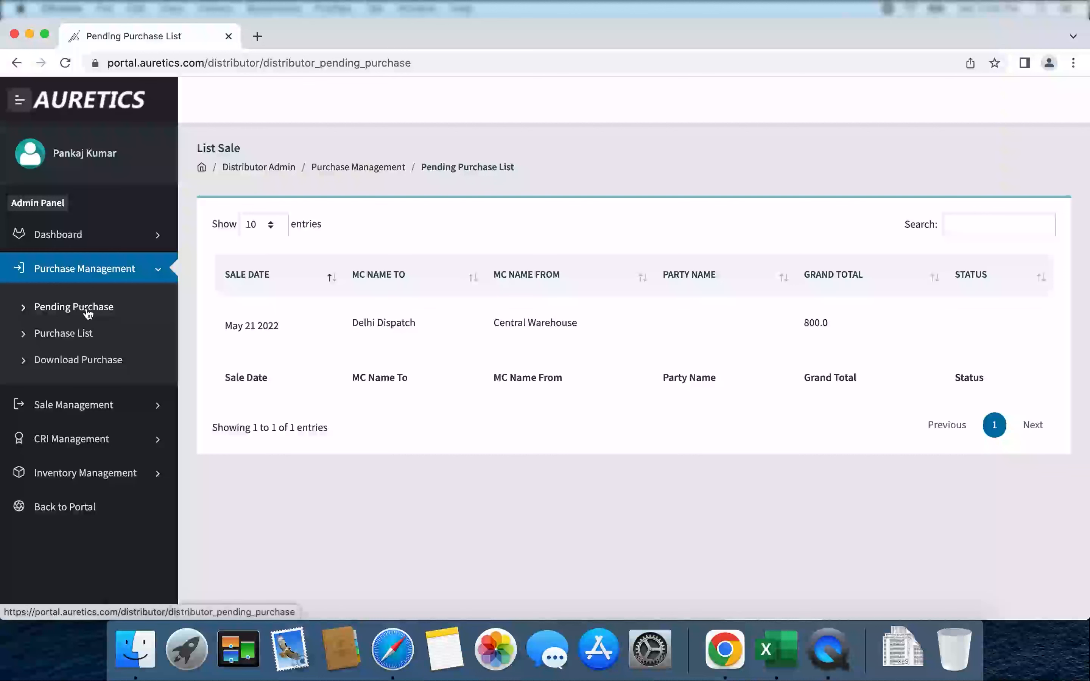
pyautogui.click(67, 341)
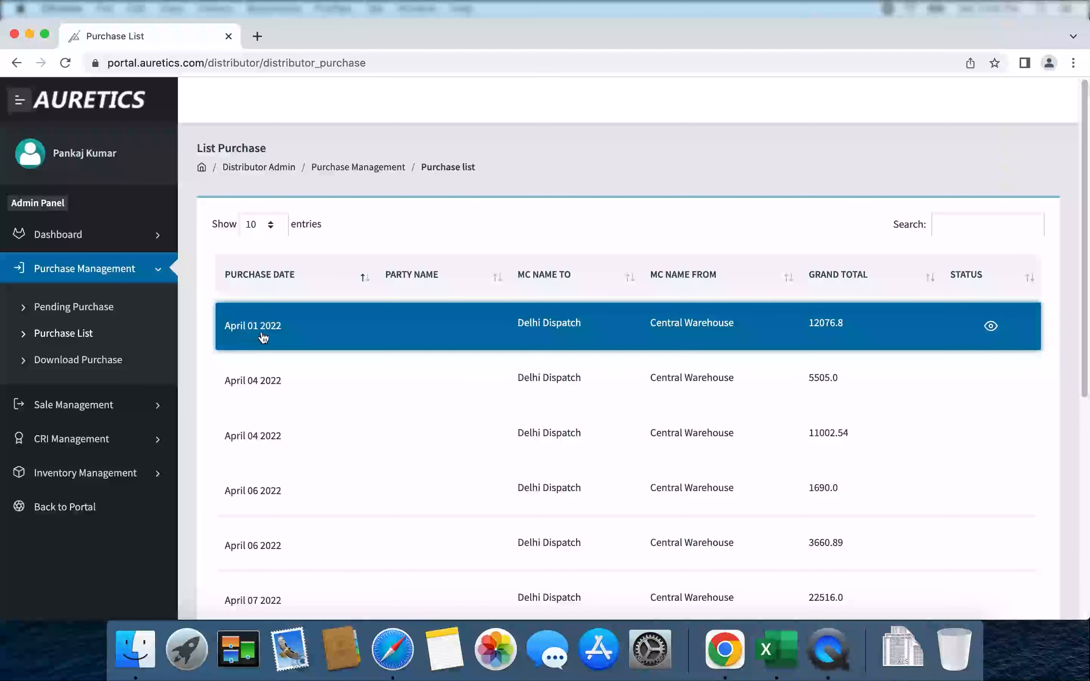
pyautogui.click(364, 282)
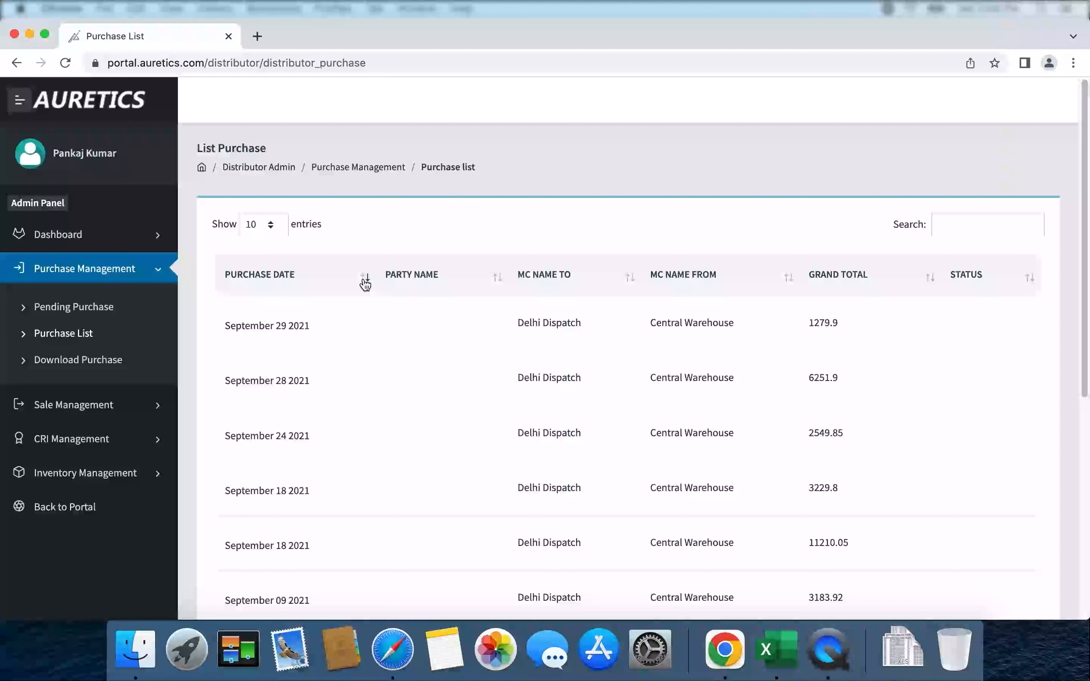
pyautogui.click(365, 282)
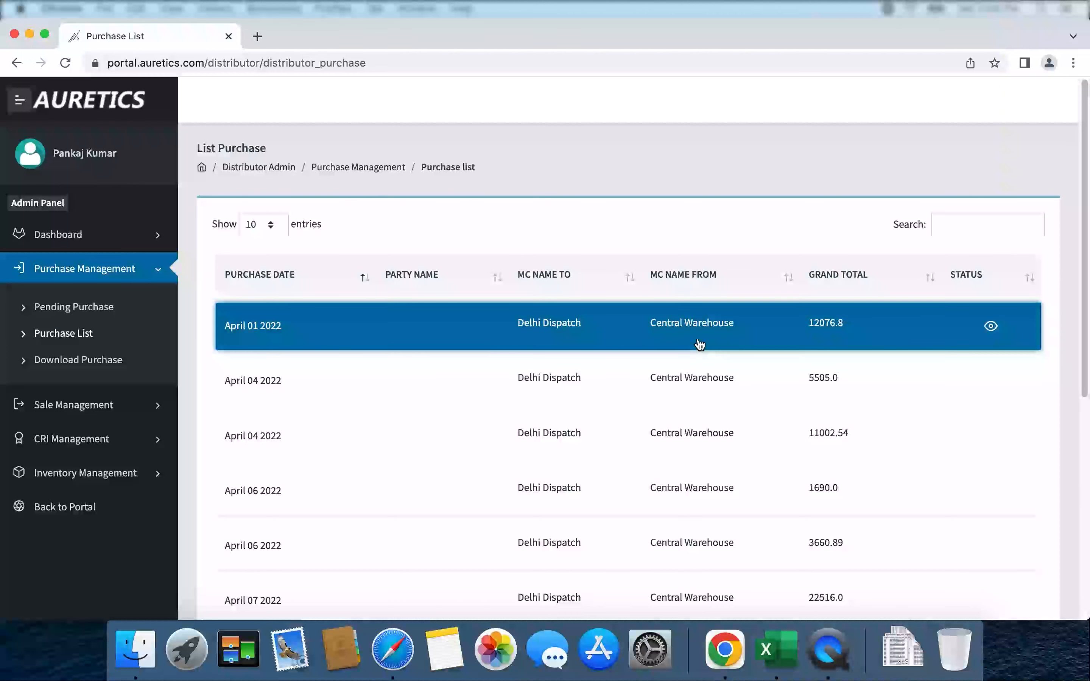
# Inspect the April 01 2022 purchase's four items, then go to Download Purchase.
pyautogui.click(992, 329)
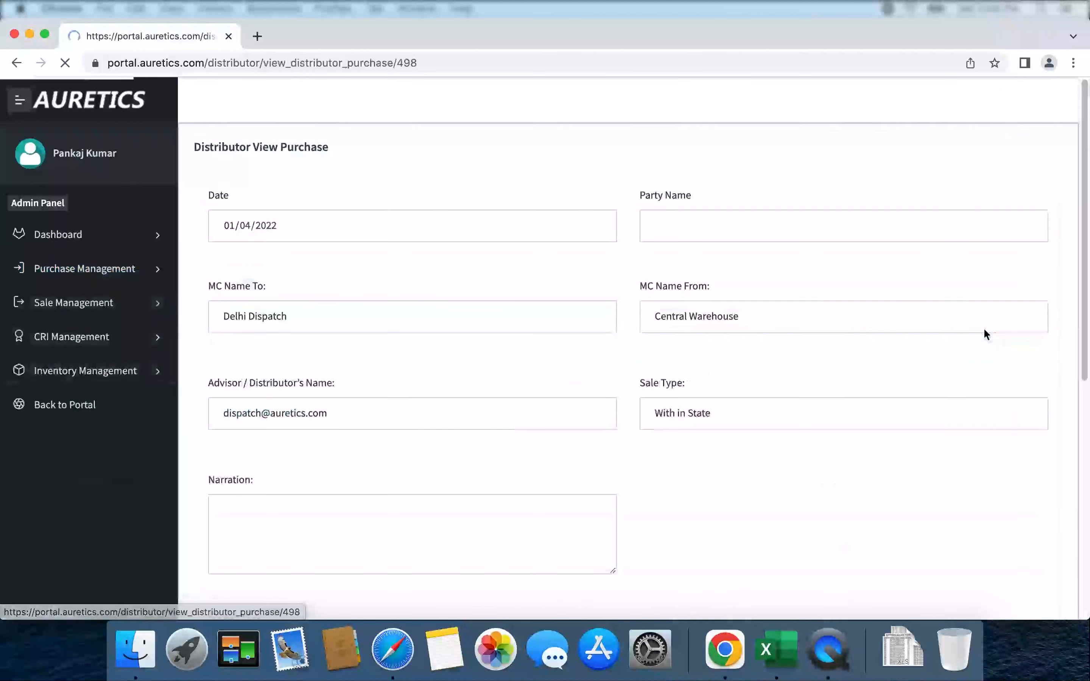
pyautogui.scroll(-6, 571, 349)
pyautogui.scroll(6, 571, 347)
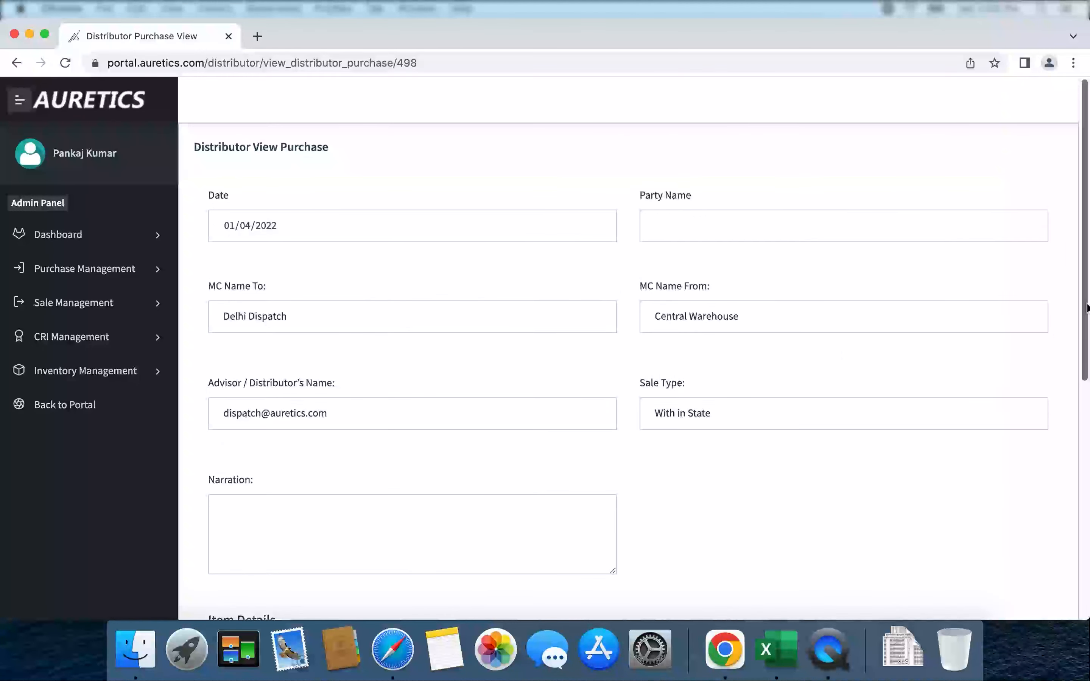
pyautogui.scroll(-6, 1083, 311)
pyautogui.scroll(5, 1072, 325)
pyautogui.scroll(-8, 377, 343)
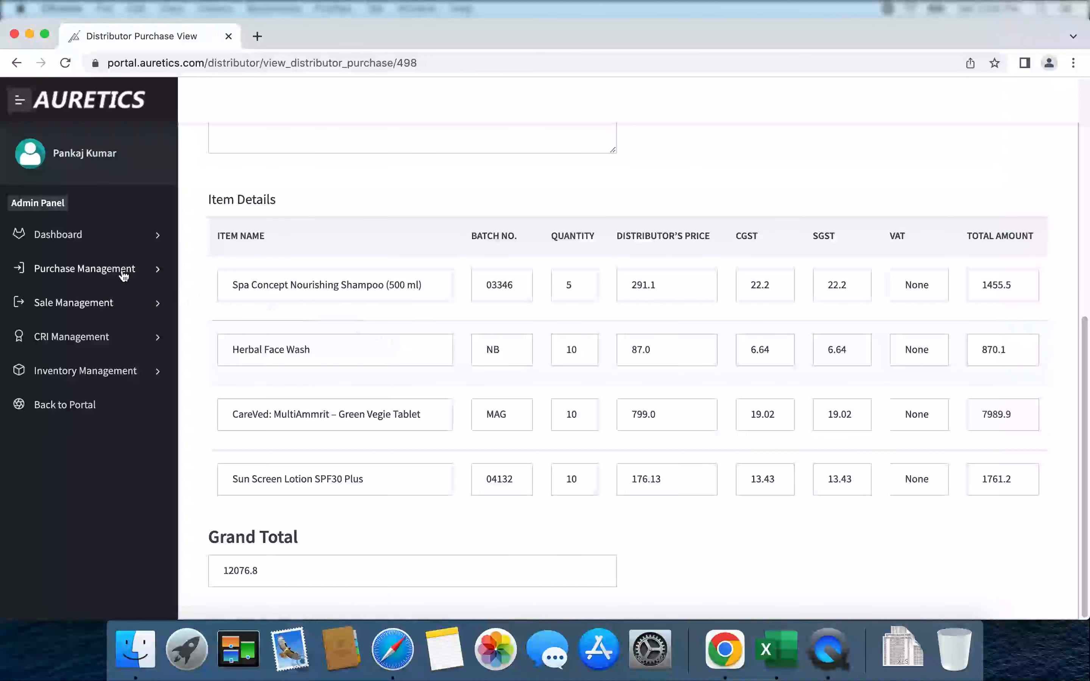
pyautogui.click(113, 270)
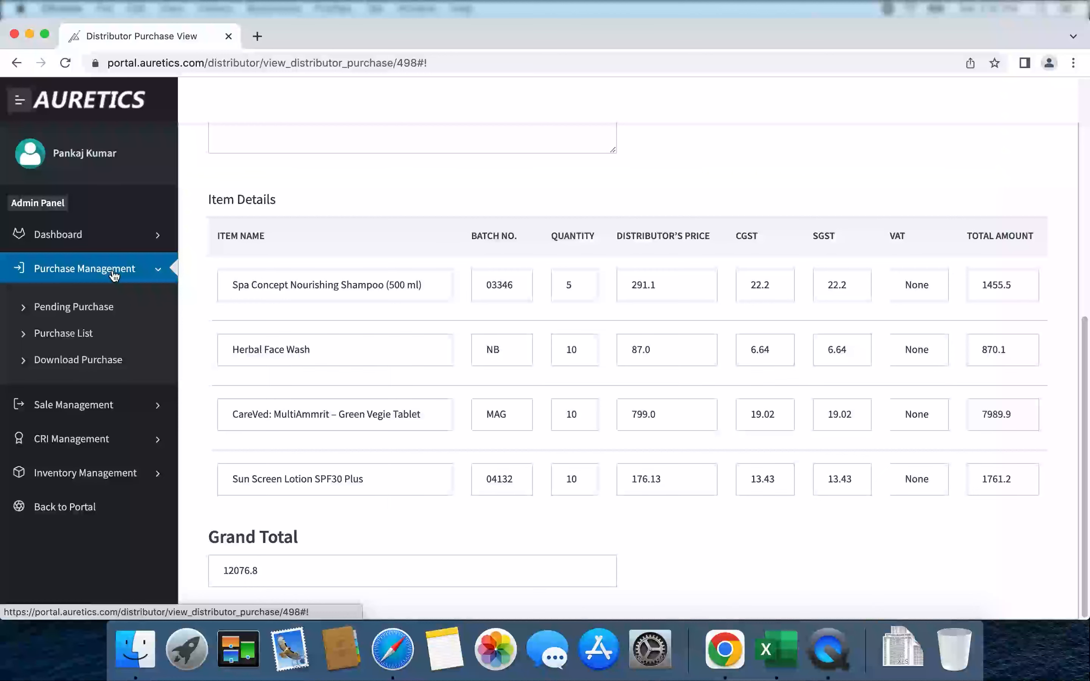
pyautogui.click(97, 365)
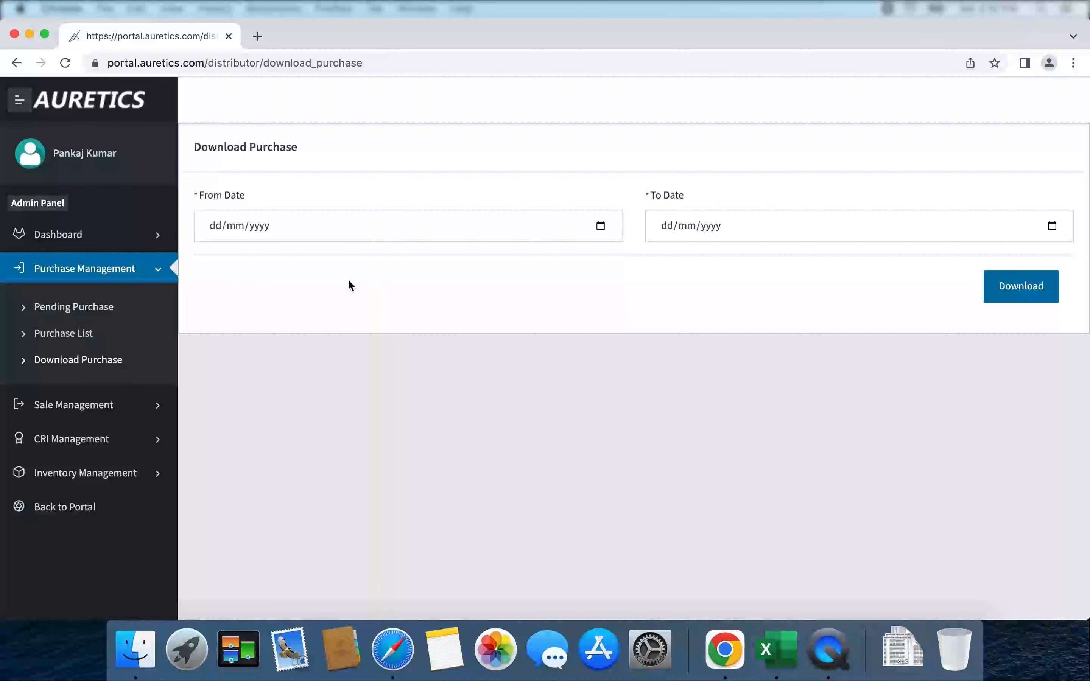
# Pick 21/03/2022 in the From Date calendar, leaving To Date empty.
pyautogui.click(601, 226)
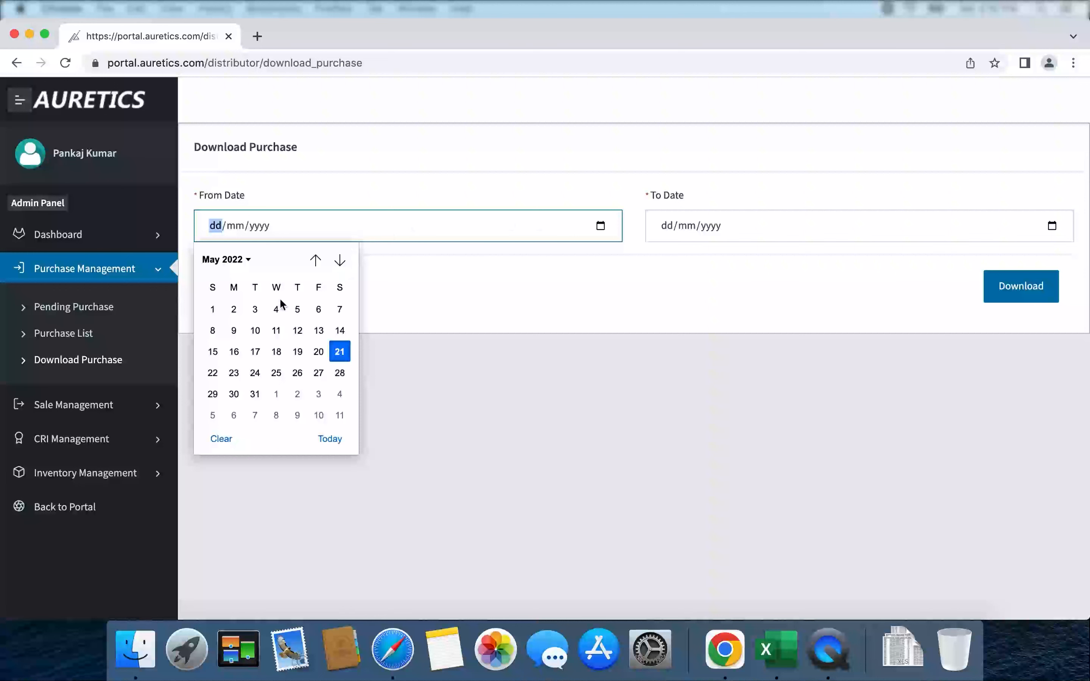
pyautogui.click(315, 261)
pyautogui.click(316, 261)
pyautogui.click(315, 261)
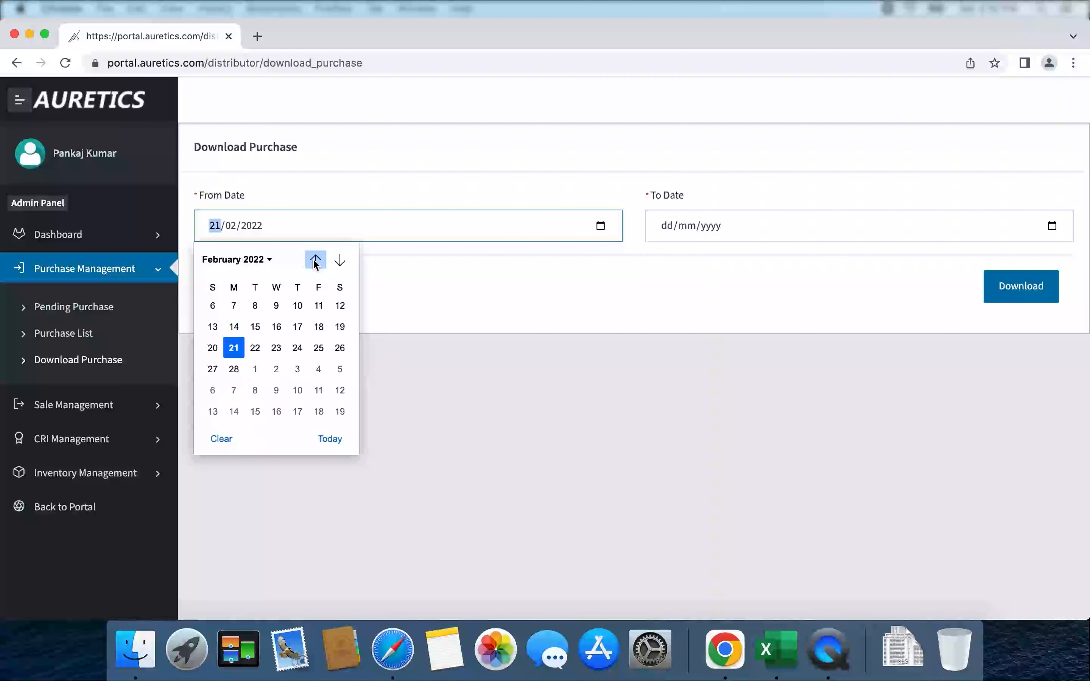
pyautogui.click(315, 260)
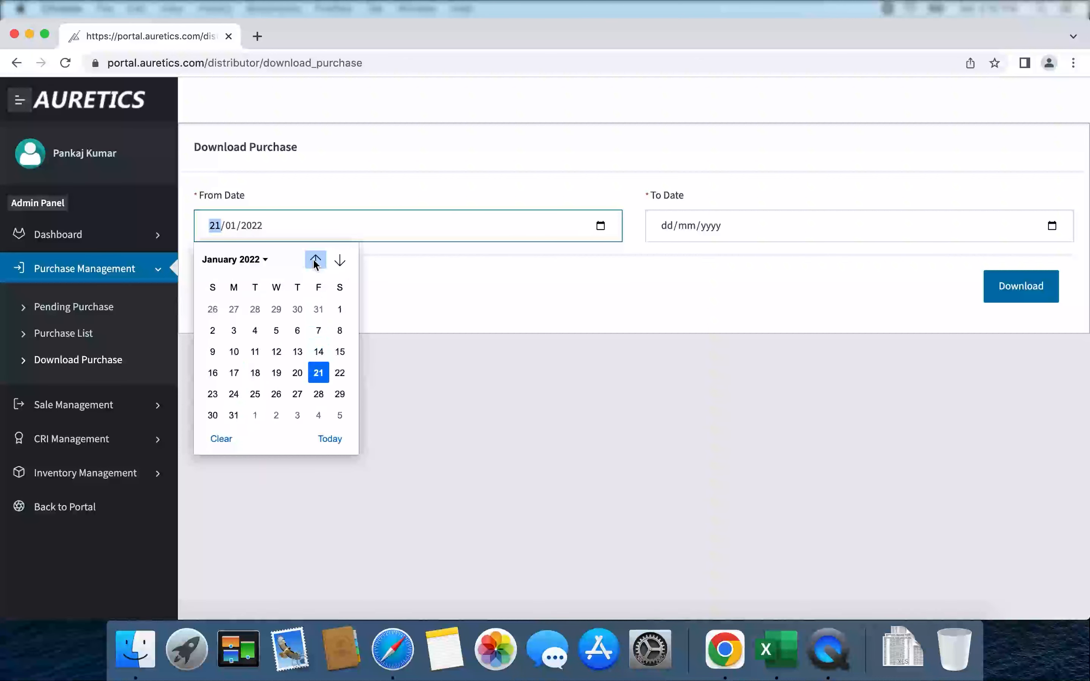
pyautogui.click(342, 261)
pyautogui.click(342, 260)
pyautogui.click(342, 261)
pyautogui.click(342, 261)
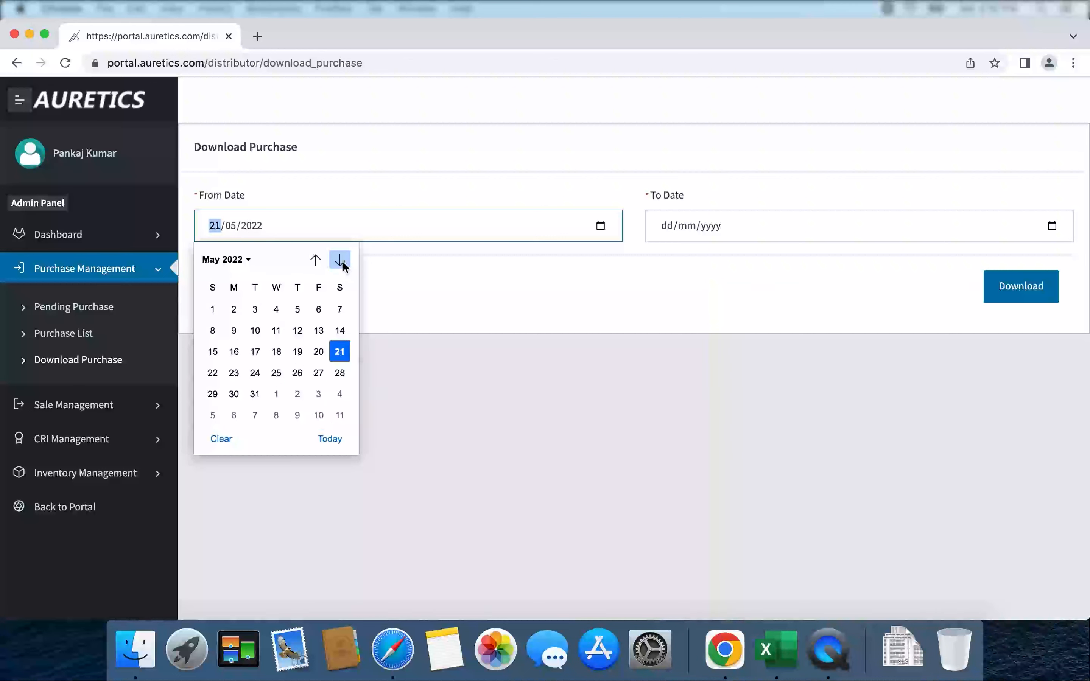
pyautogui.click(319, 262)
pyautogui.click(320, 263)
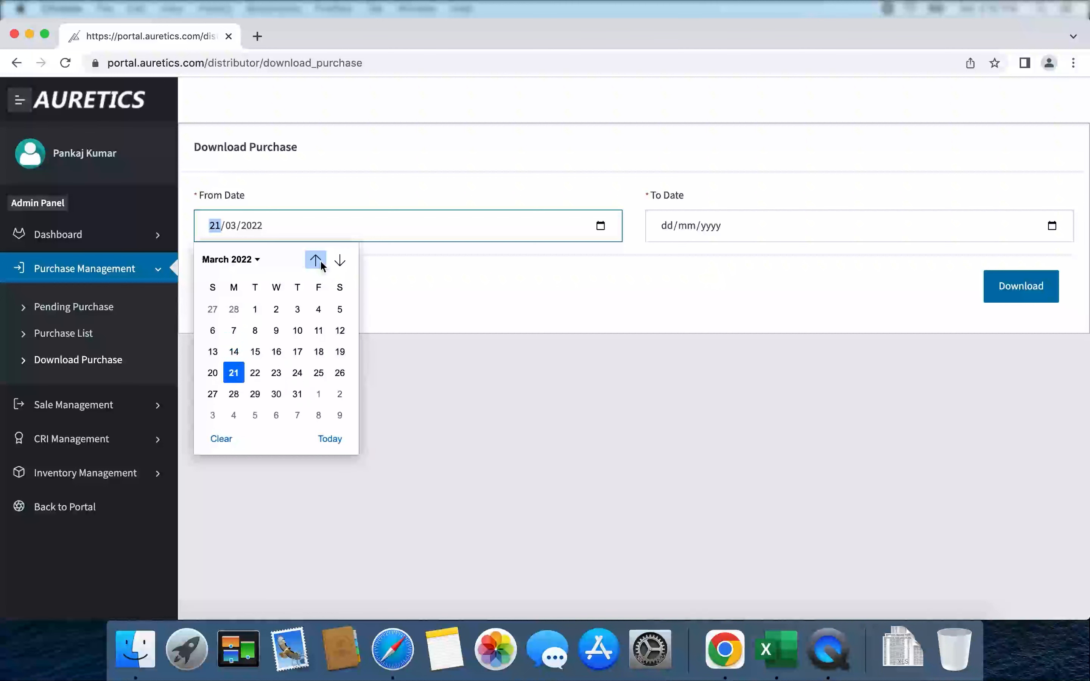
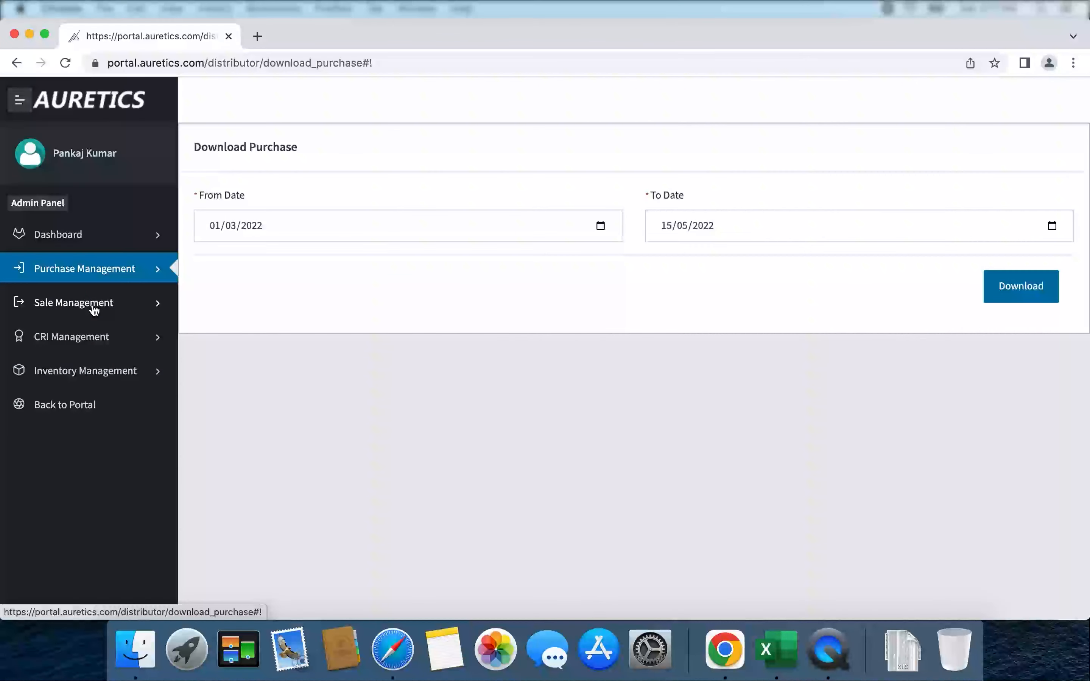
# Expand the Sale Management menu in the sidebar.
pyautogui.click(94, 309)
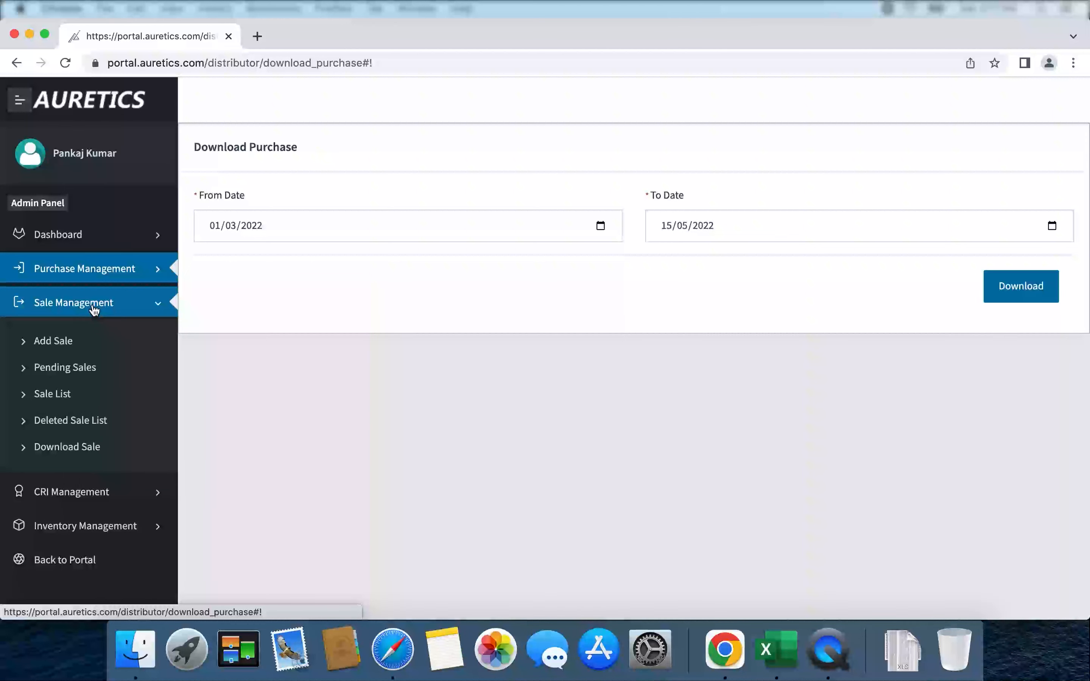
# Open the Add Sale form from Sale Management.
pyautogui.click(69, 346)
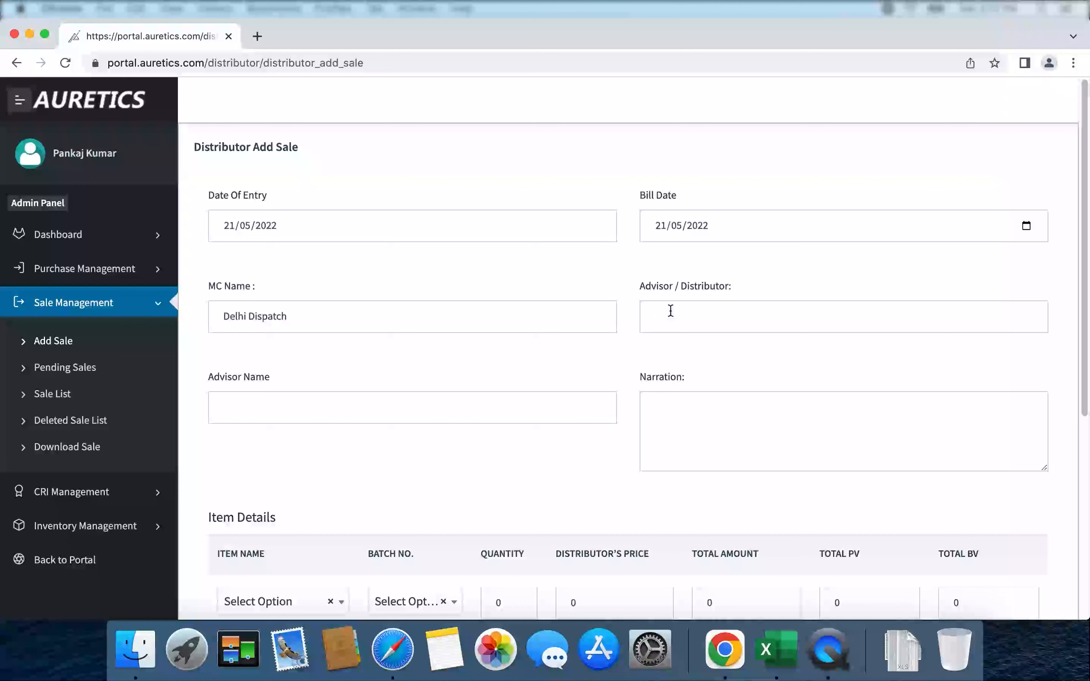
# Enter the distributor ID in Advisor / Distributor and pick the matching suggestion to fill the advisor name.
pyautogui.click(688, 341)
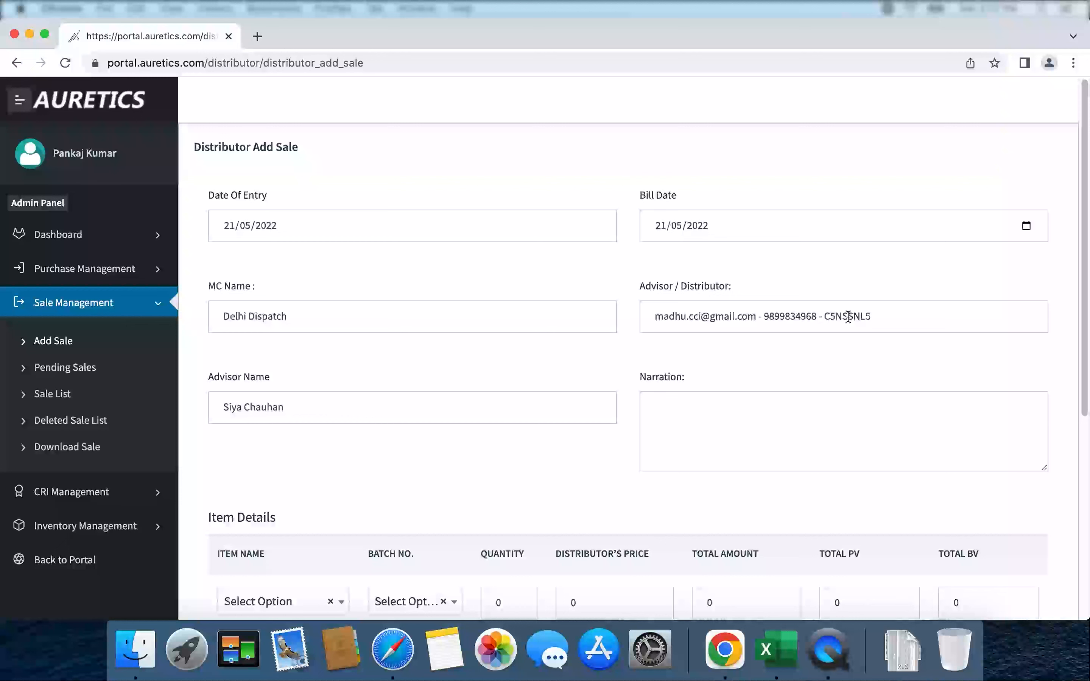
pyautogui.tripleClick(269, 408)
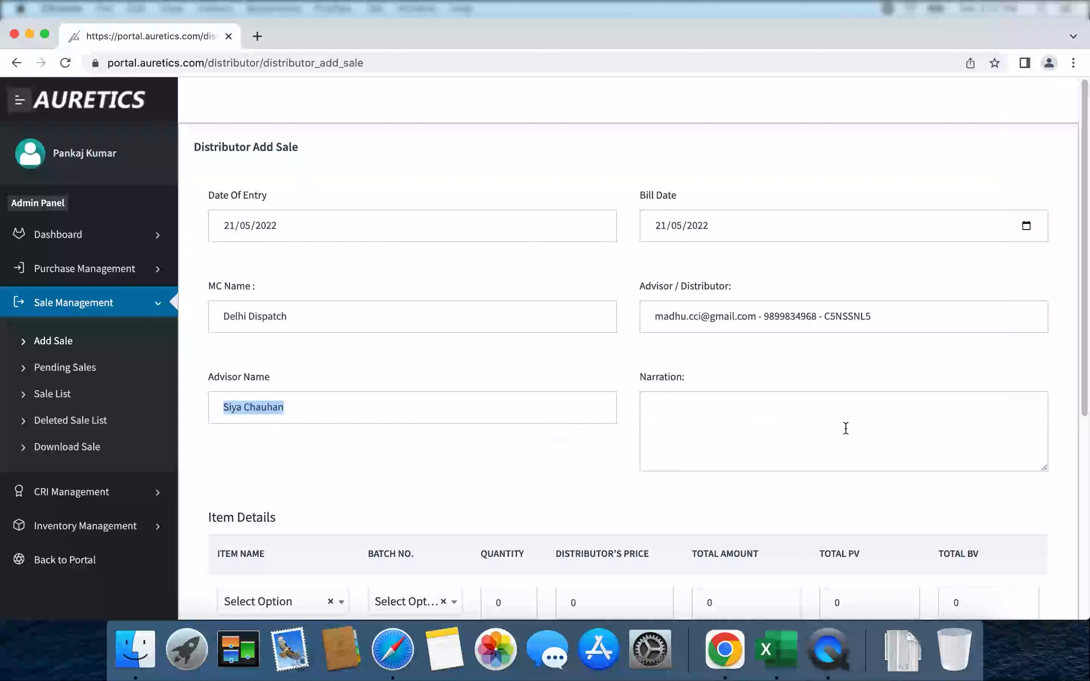
pyautogui.moveTo(1086, 387); pyautogui.dragTo(1074, 513)
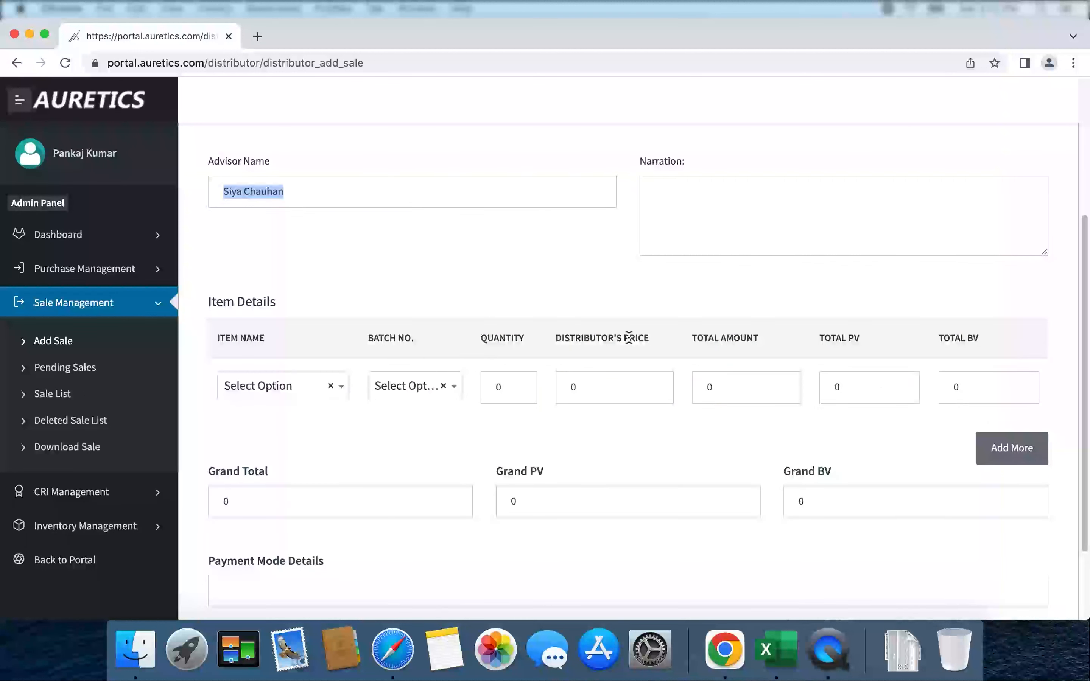
# Add 2 Foot Care Cream from batch NB as the first item, totalling 254.
pyautogui.click(276, 391)
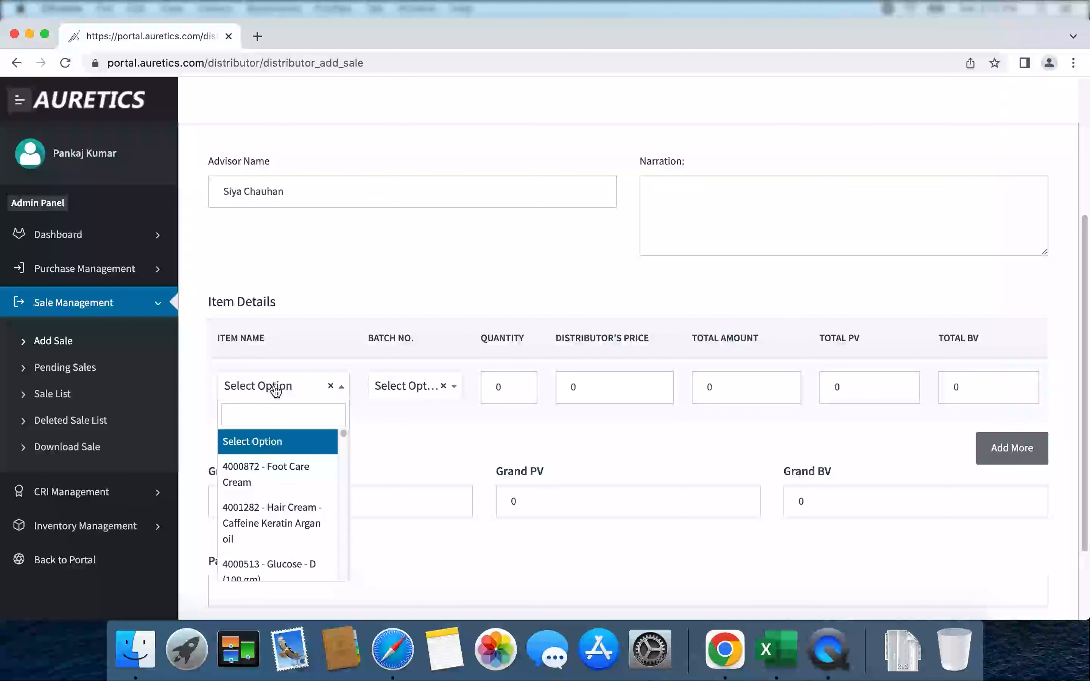
pyautogui.click(297, 471)
pyautogui.click(405, 390)
pyautogui.click(403, 466)
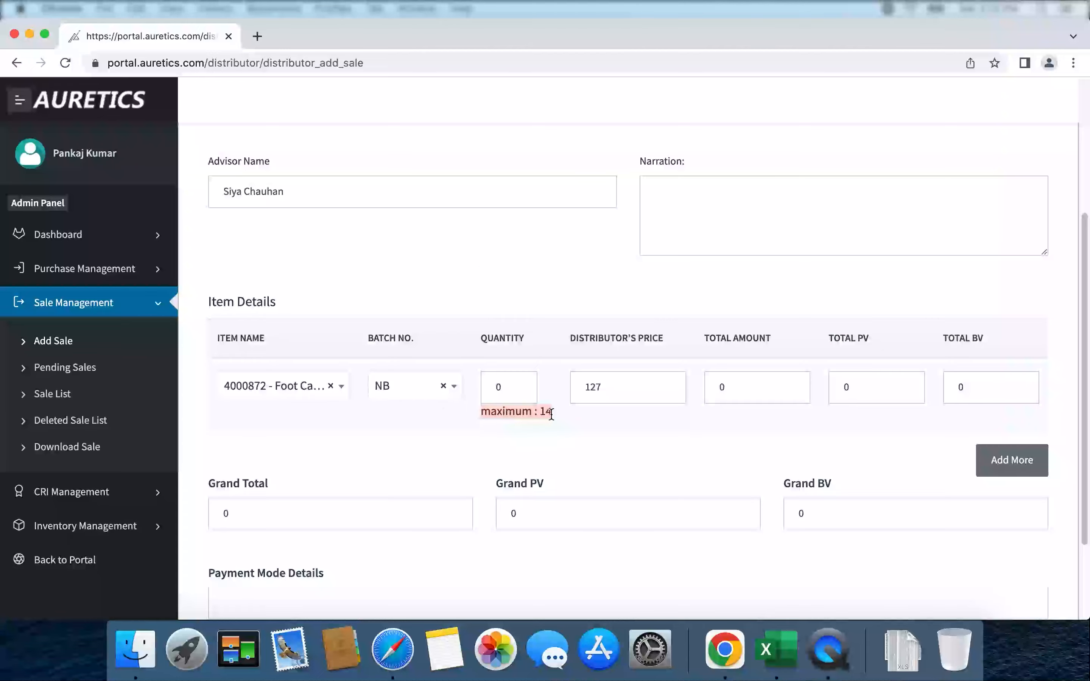
pyautogui.doubleClick(507, 392)
pyautogui.write('2')
pyautogui.press('Tab')
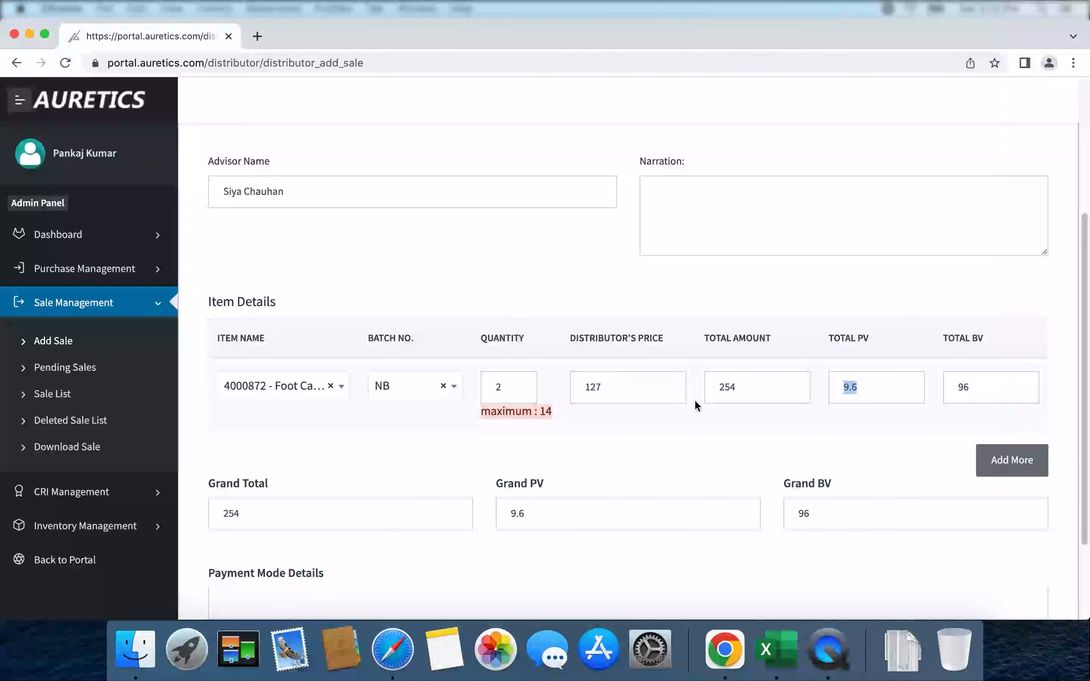
pyautogui.press('Tab')
# Add a second item row and choose Foot Care Cream in it.
pyautogui.scroll(2, 915, 468)
pyautogui.scroll(2, 1012, 428)
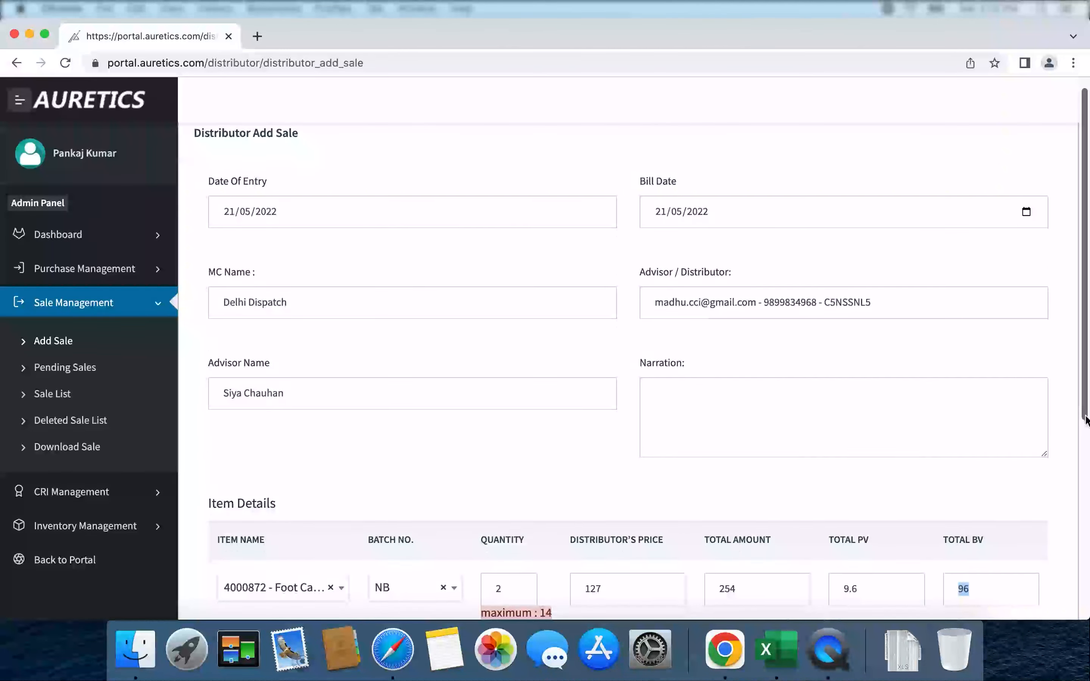
pyautogui.scroll(-3, 1087, 514)
pyautogui.moveTo(1087, 511); pyautogui.dragTo(1087, 558)
pyautogui.click(1013, 439)
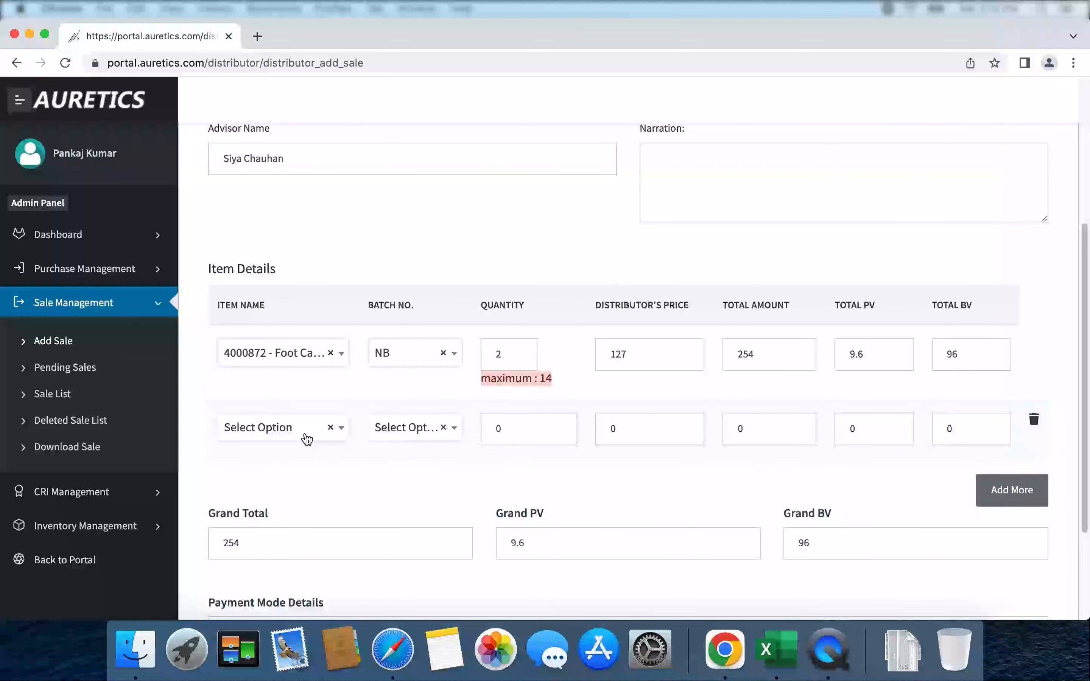
pyautogui.click(306, 438)
pyautogui.click(294, 570)
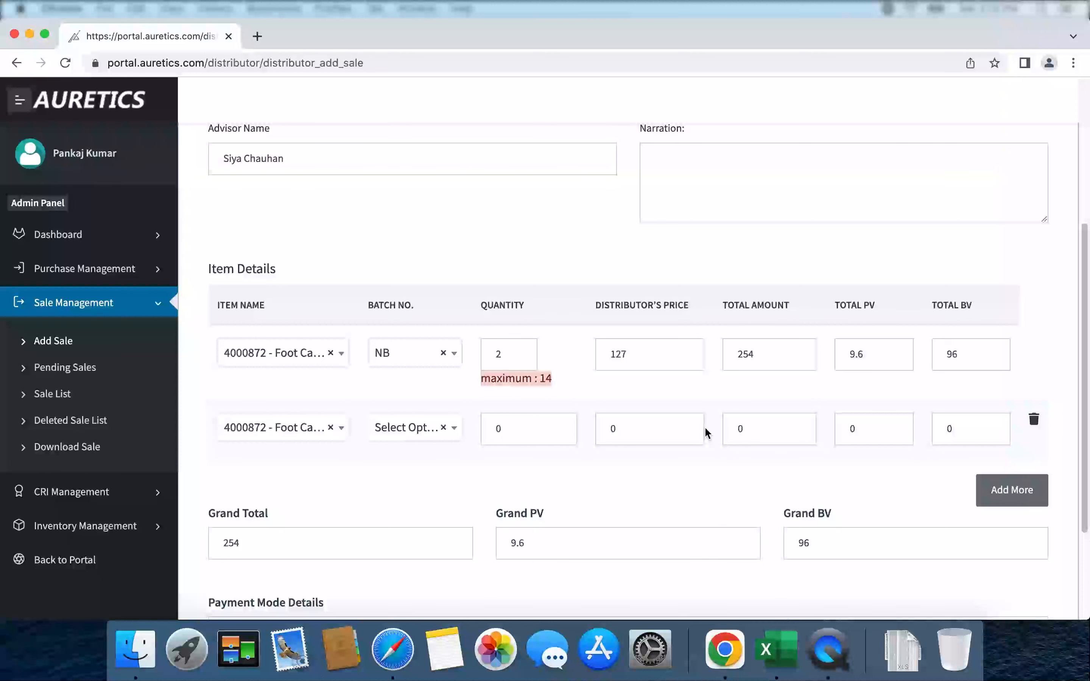
# Delete the duplicate second row and add a fresh empty item row.
pyautogui.click(1034, 419)
pyautogui.click(1011, 426)
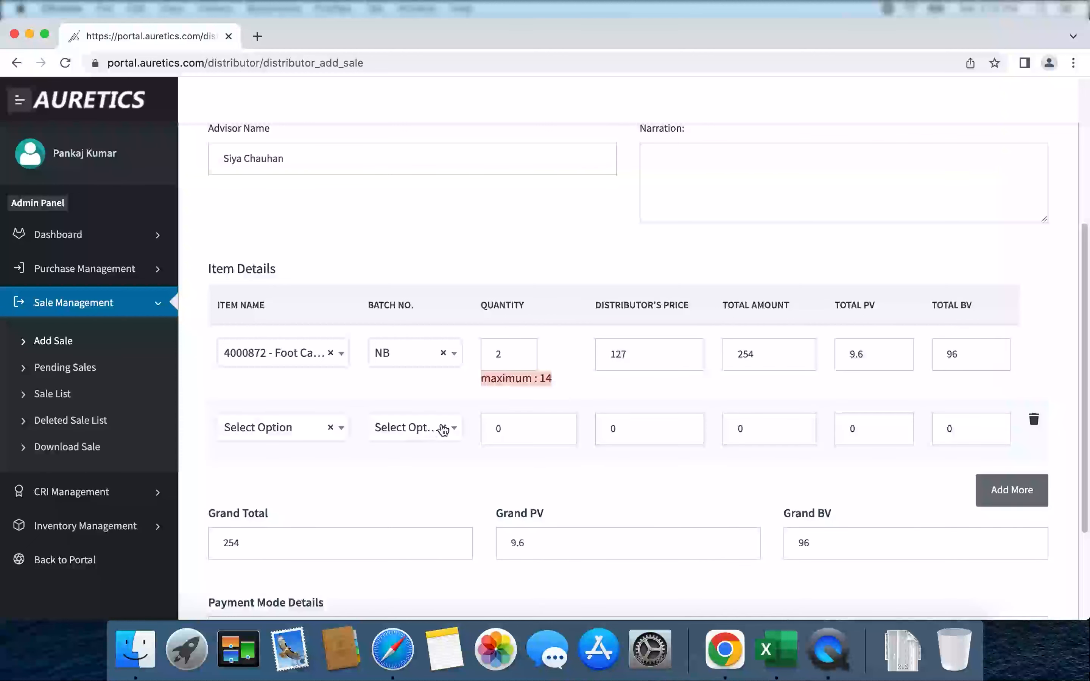
pyautogui.click(279, 428)
pyautogui.click(402, 470)
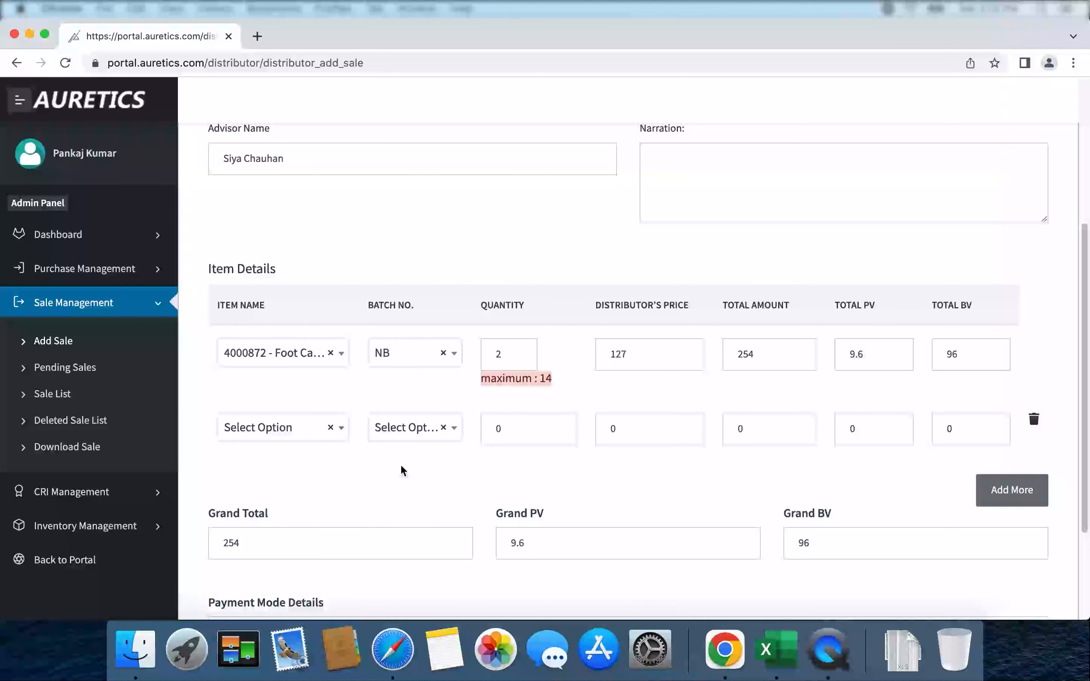
pyautogui.moveTo(1086, 382); pyautogui.dragTo(1086, 468)
# Make the second line 5 Hair Cream from batch NB, bringing the grand total to 1894.
pyautogui.click(301, 291)
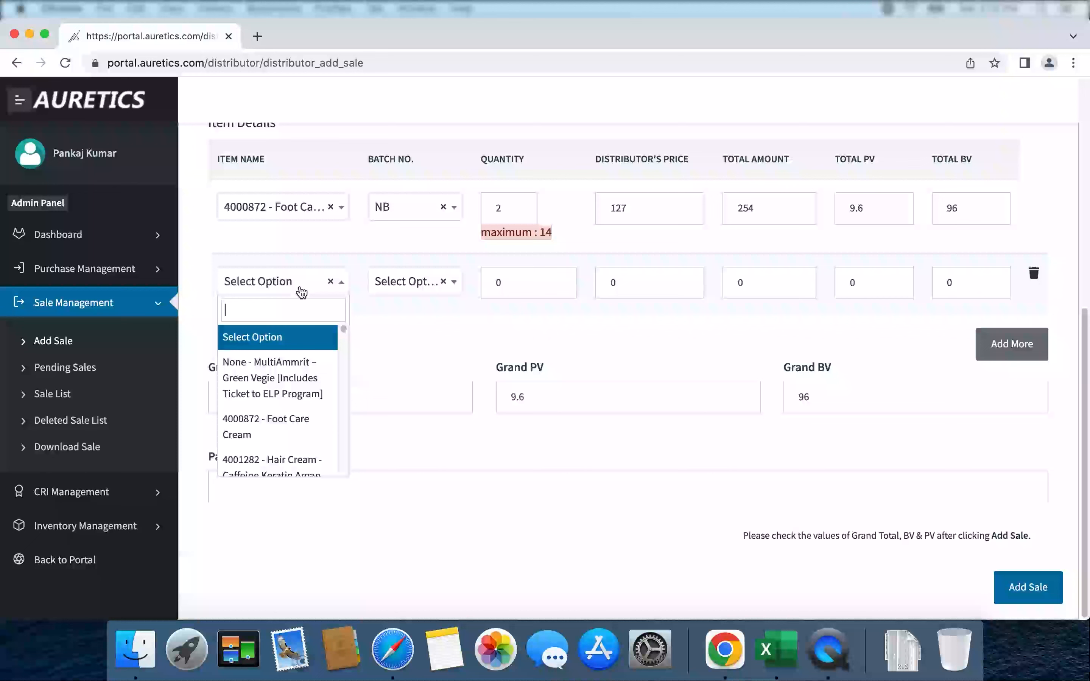
pyautogui.click(294, 460)
pyautogui.click(404, 284)
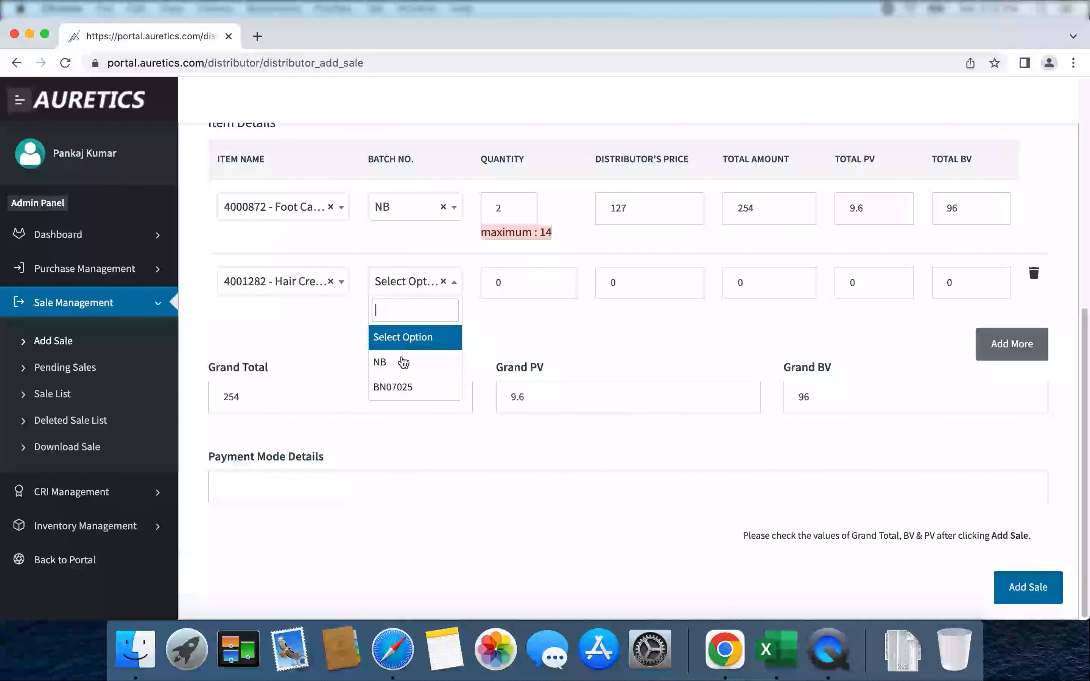
pyautogui.click(403, 363)
pyautogui.moveTo(518, 284); pyautogui.dragTo(492, 286)
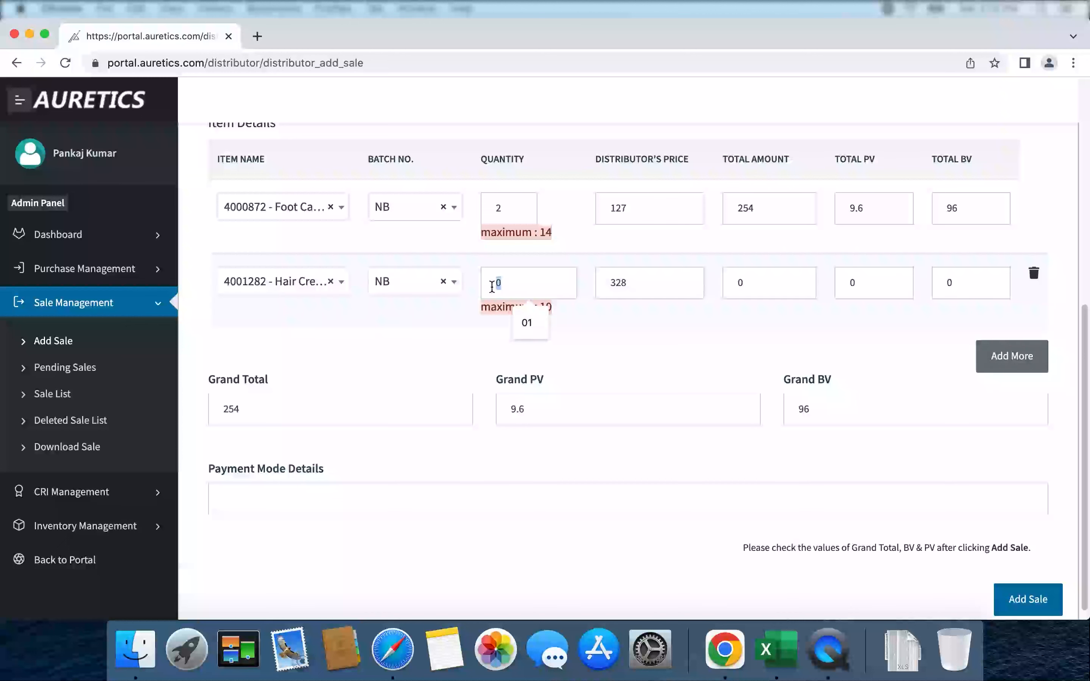
pyautogui.moveTo(494, 308); pyautogui.dragTo(570, 330)
pyautogui.press('BackSpace')
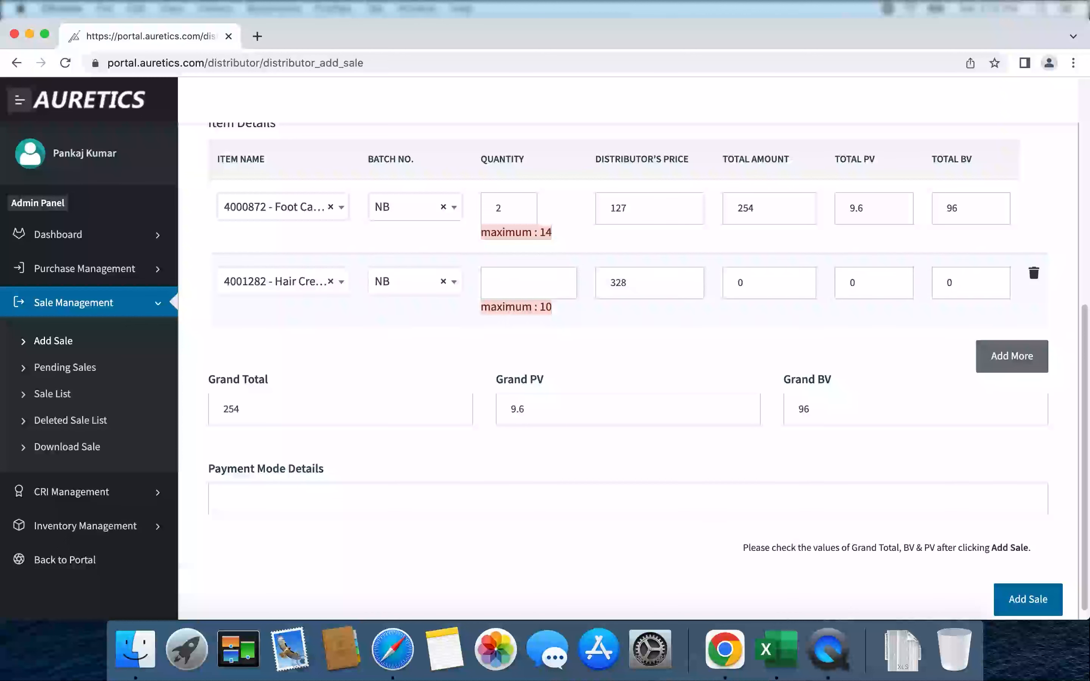
pyautogui.write('5')
pyautogui.press('Tab')
pyautogui.press('Tab')
pyautogui.press('Tab')
pyautogui.press('Tab')
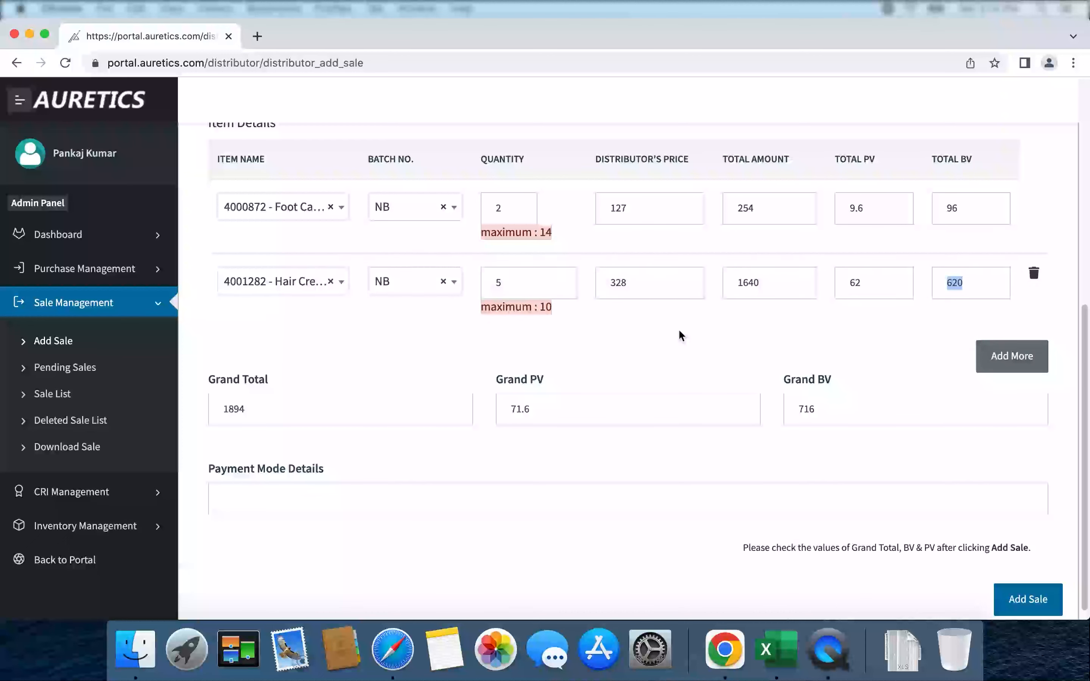
pyautogui.scroll(3, 678, 328)
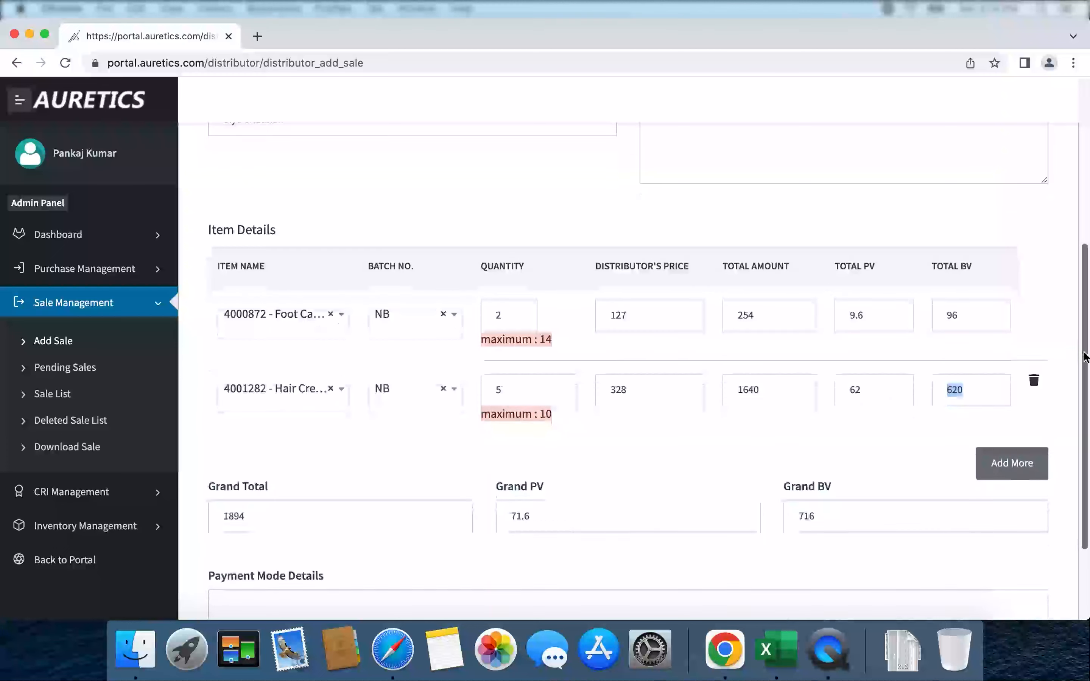
pyautogui.scroll(-3, 1085, 356)
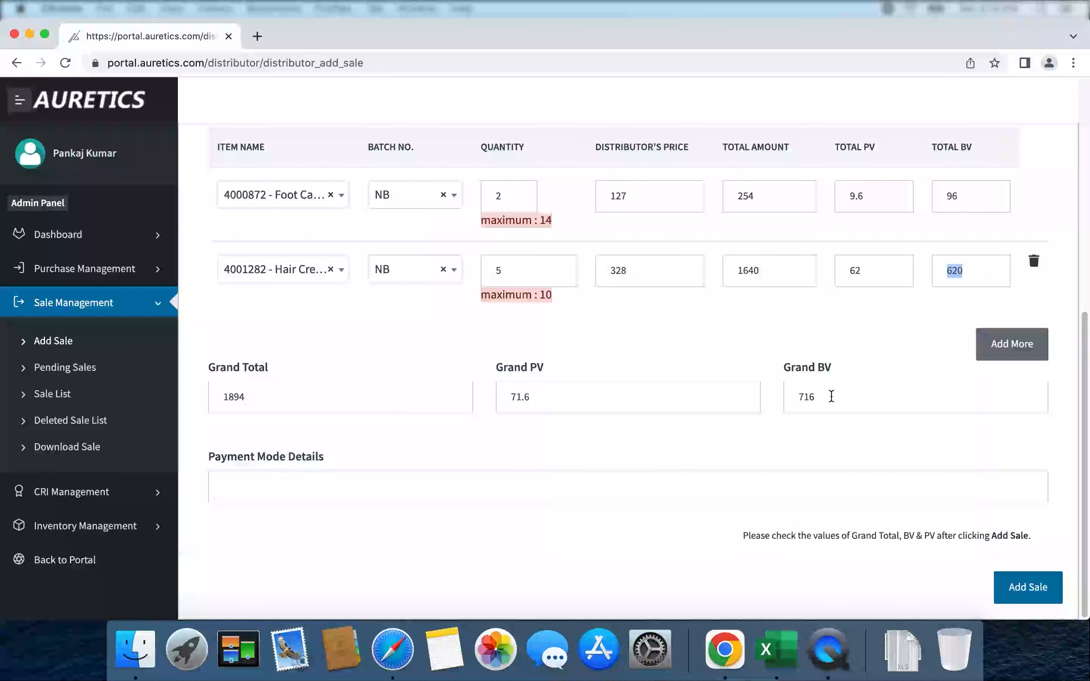
# Save the sale with payment mode cash, then expand Sale Management.
pyautogui.scroll(1, 831, 397)
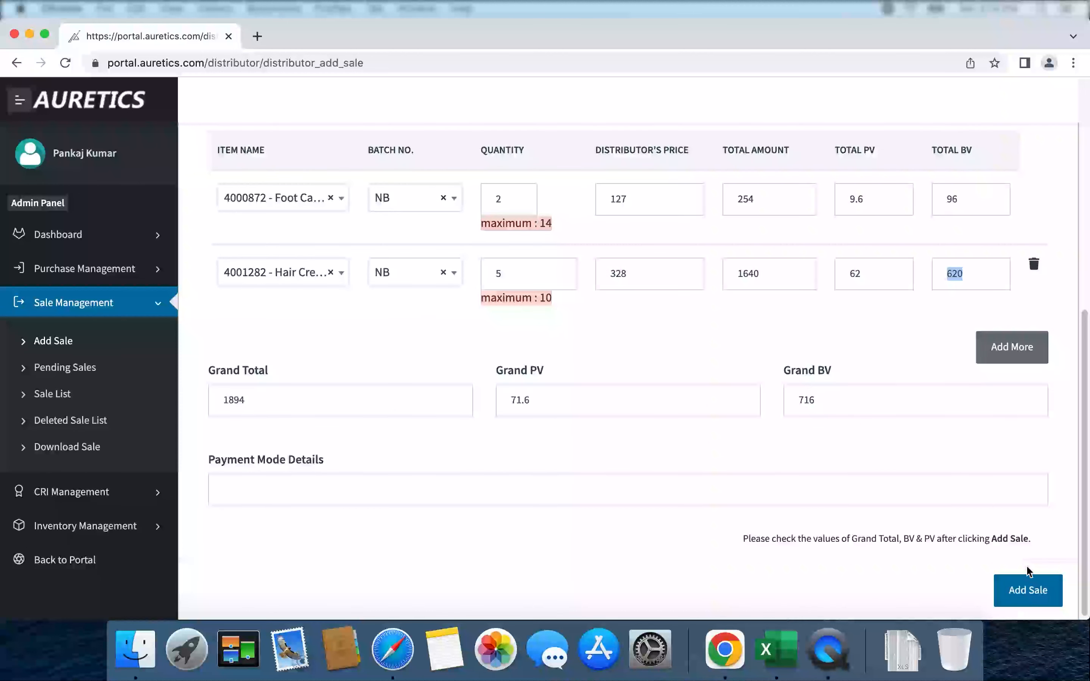
pyautogui.click(1028, 600)
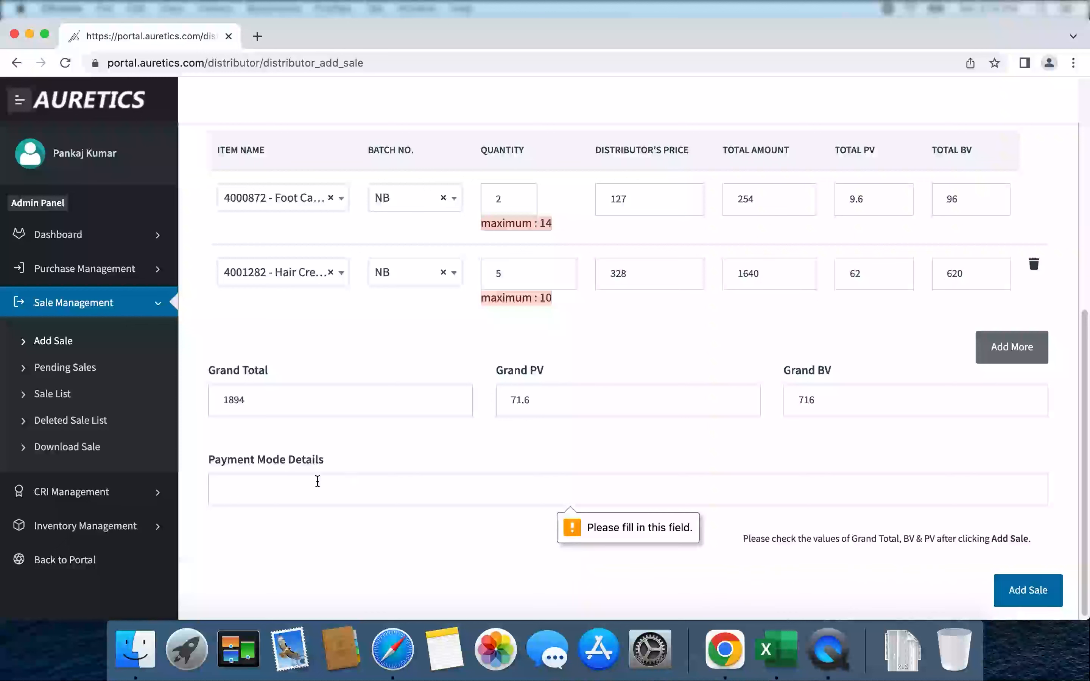
pyautogui.click(282, 489)
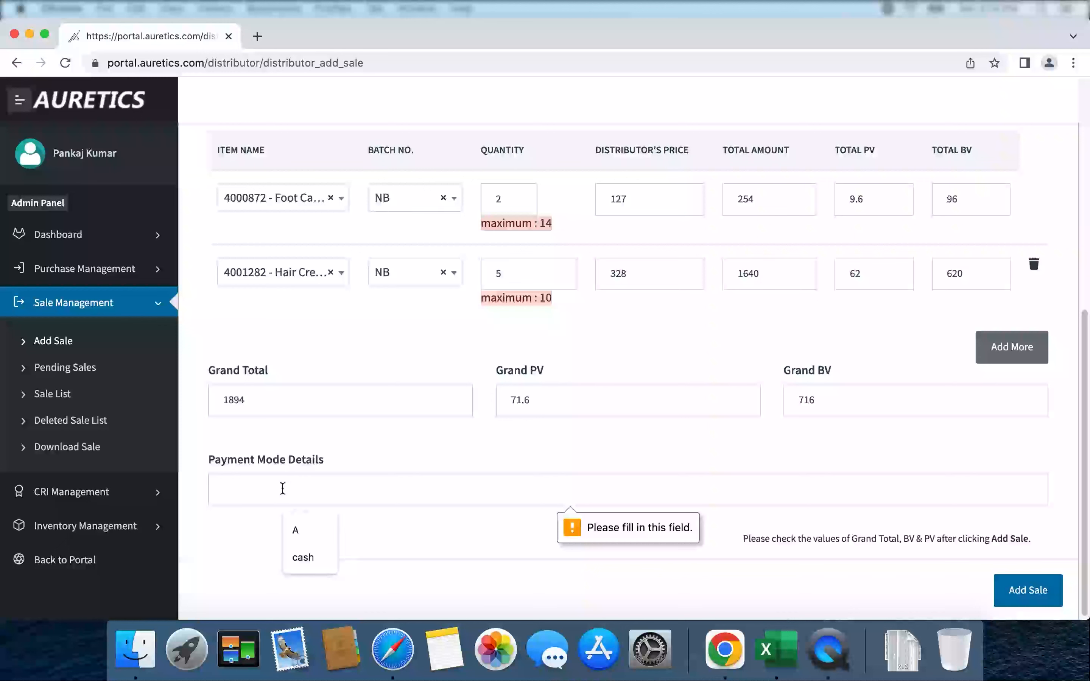
pyautogui.write('cash')
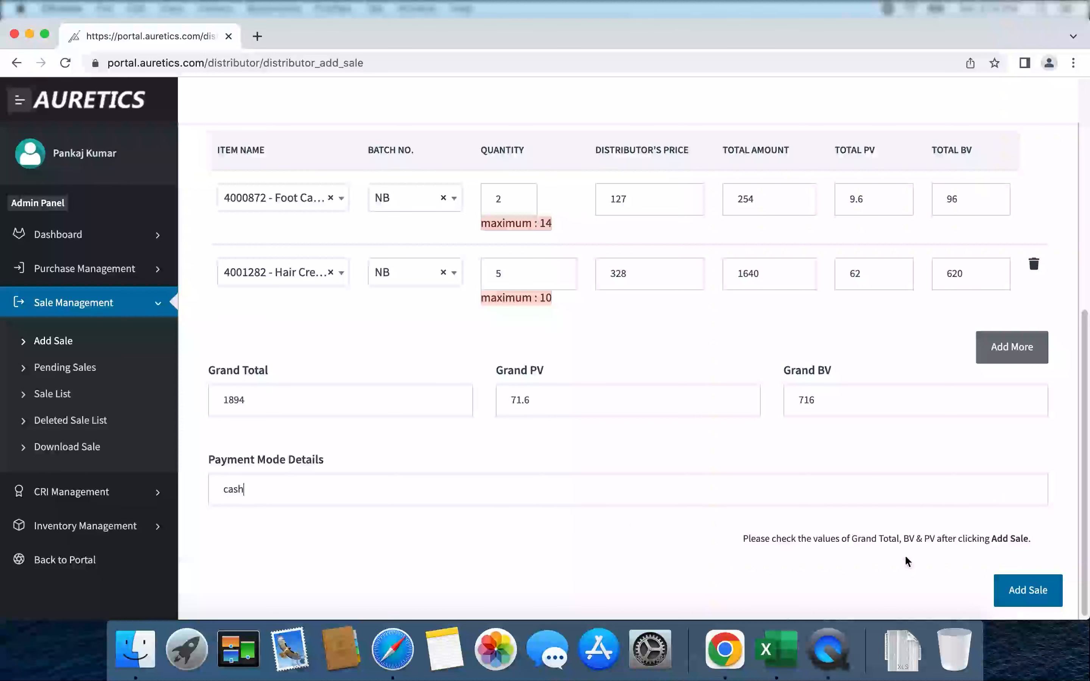
pyautogui.click(1025, 591)
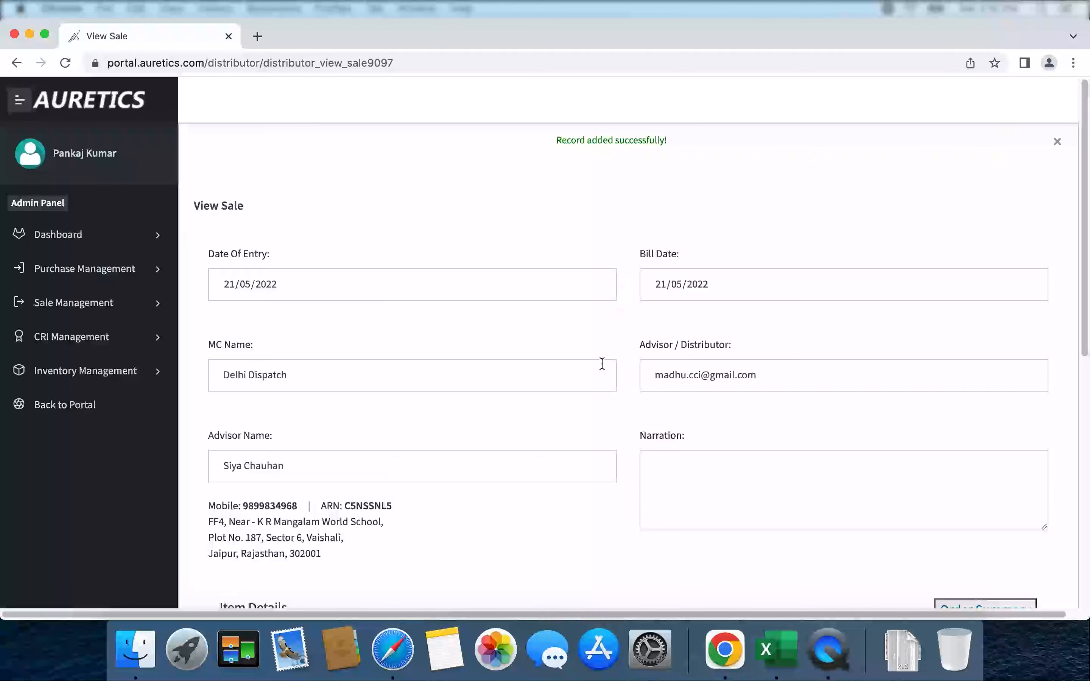
pyautogui.moveTo(1086, 272); pyautogui.dragTo(1068, 252)
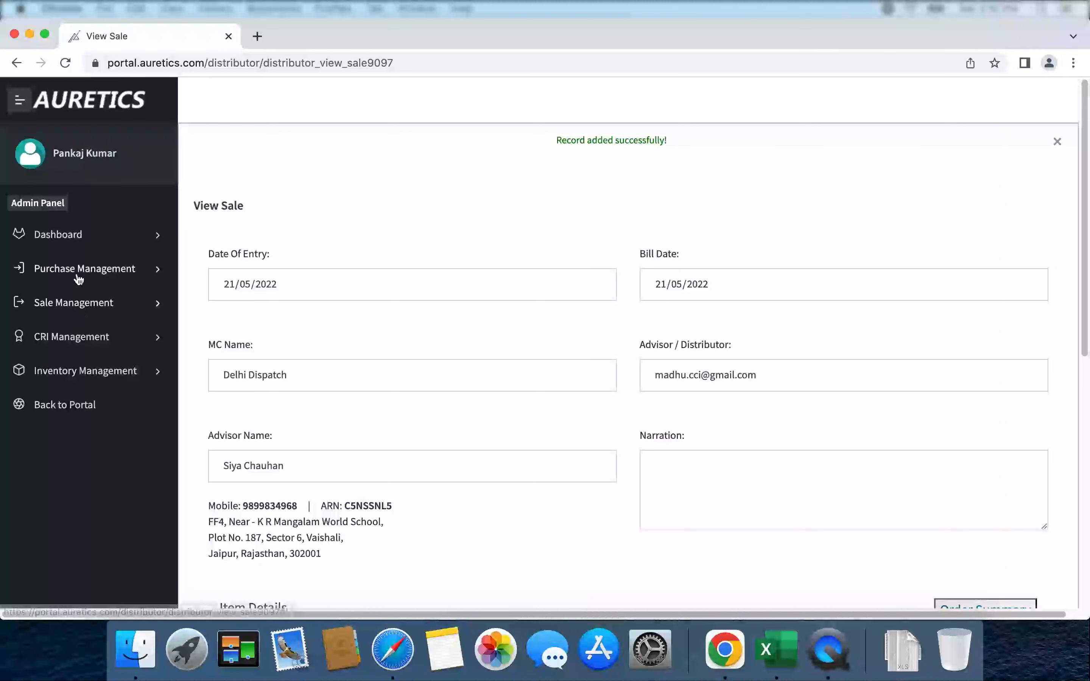
pyautogui.click(80, 307)
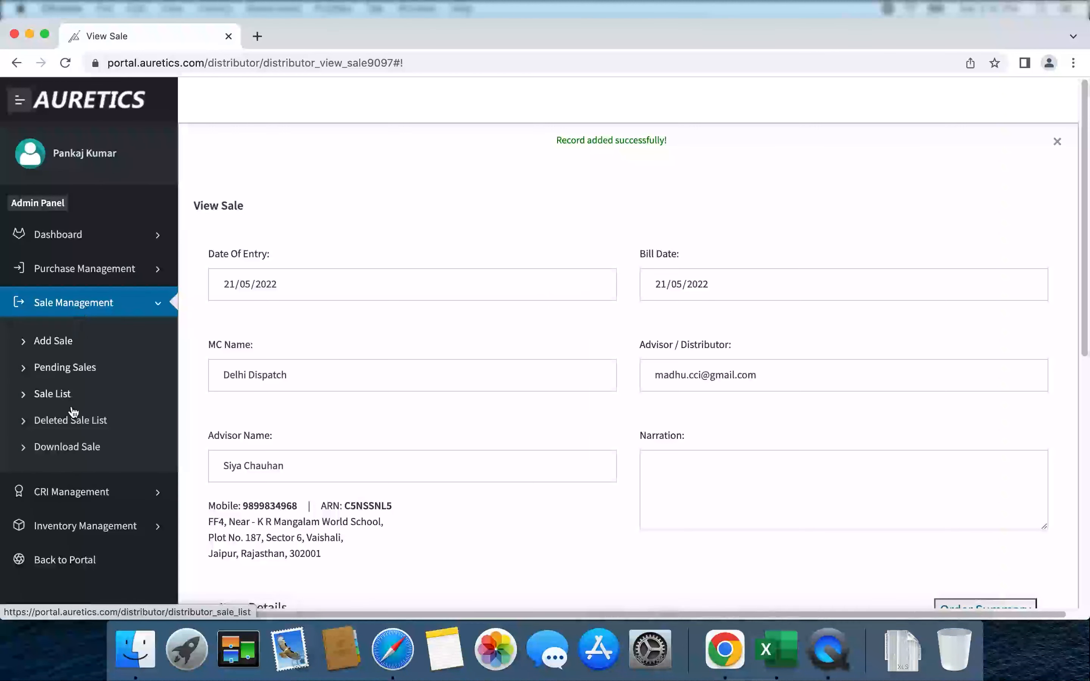
# Sort Sale List newest first and open the 2022-05-21 sale totalling 1894.0.
pyautogui.click(53, 397)
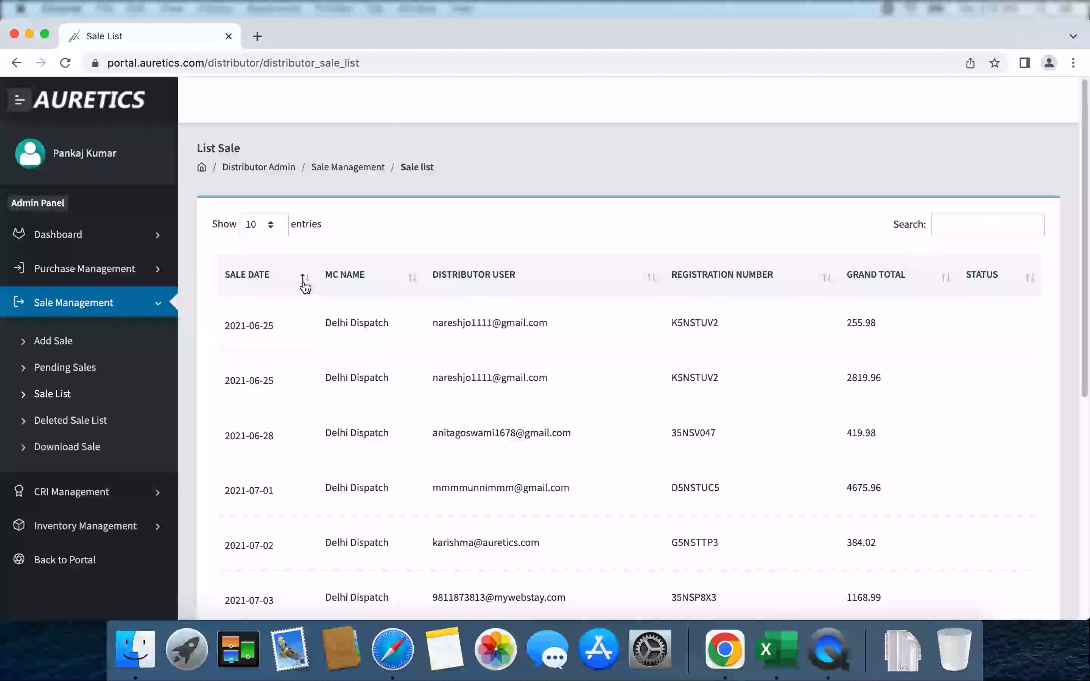
pyautogui.click(302, 290)
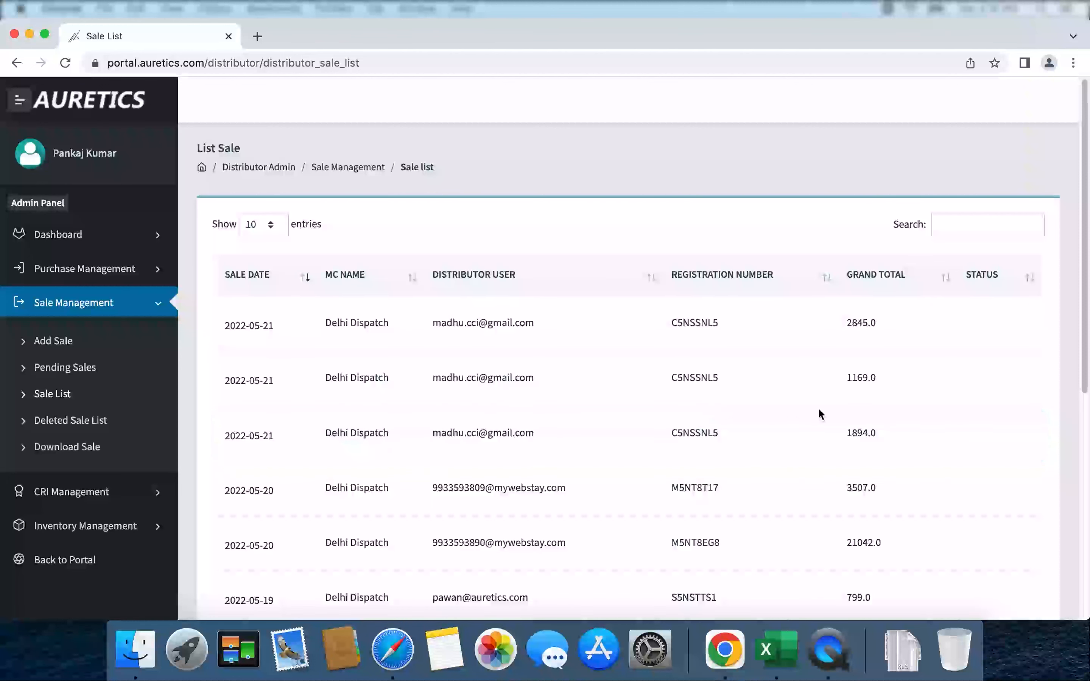
pyautogui.click(966, 438)
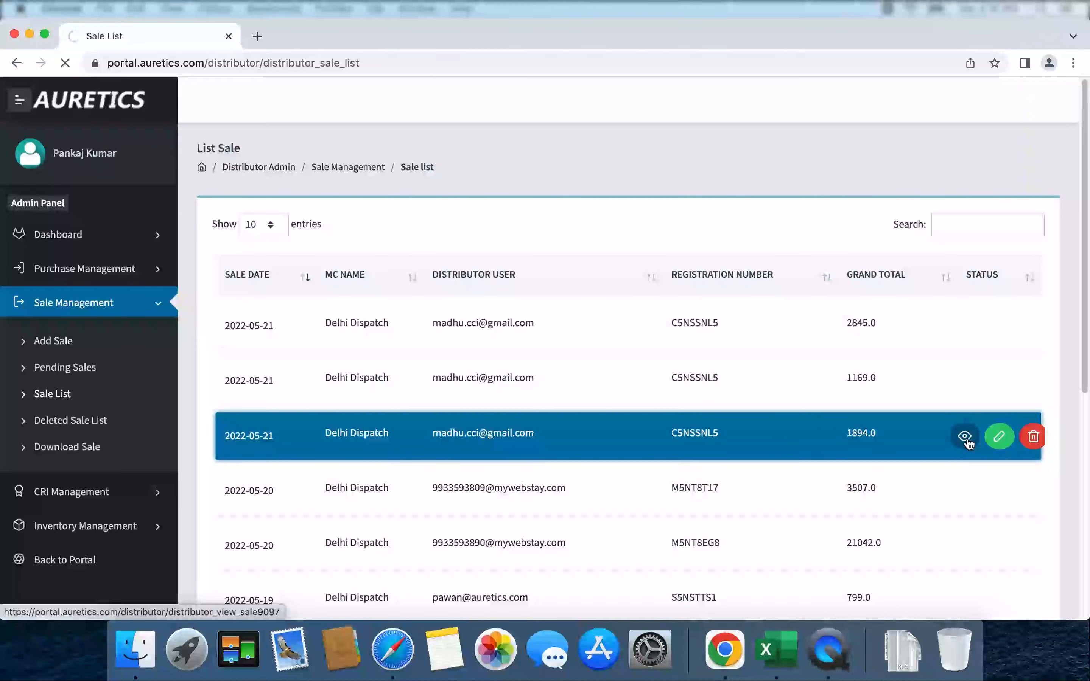
# Review the sale's items, Grand Total 1894.0 and cash payment mode.
pyautogui.scroll(-10, 968, 442)
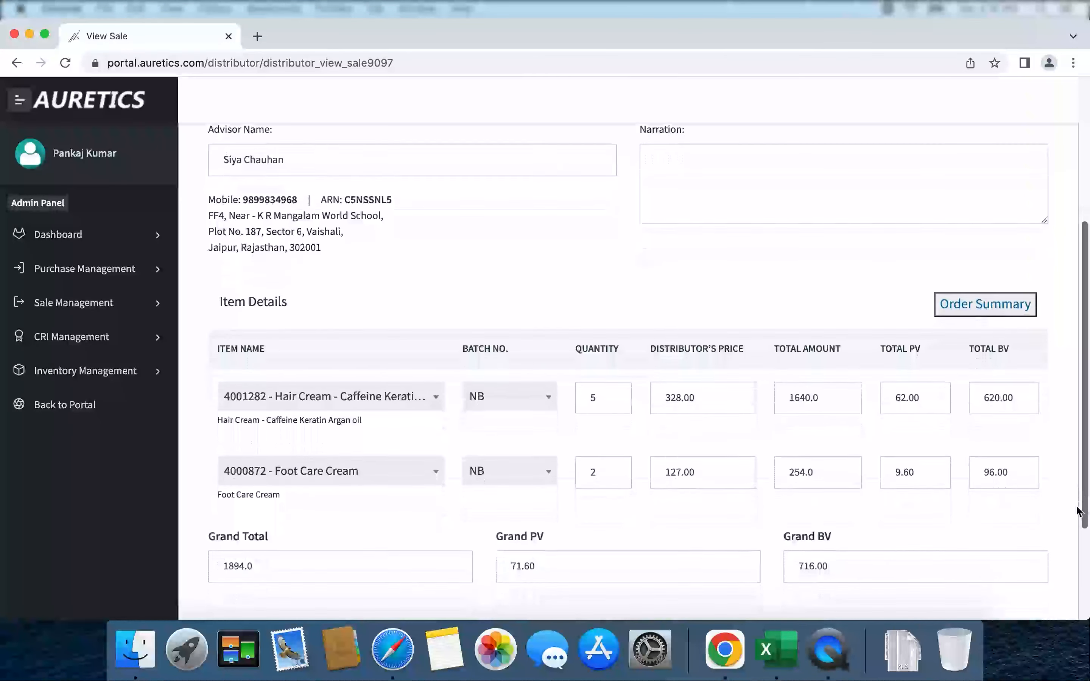
pyautogui.scroll(-3, 1078, 511)
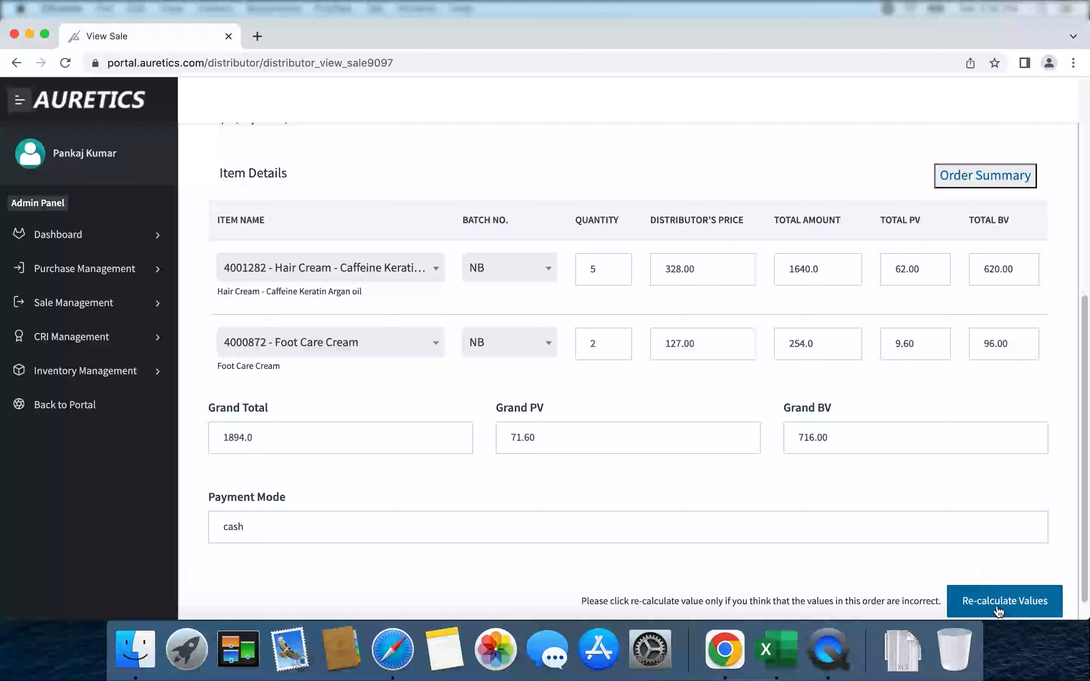
# Recalculate the sale and confirm totals stay 1894.0, PV 71.60, BV 716.00.
pyautogui.click(1006, 611)
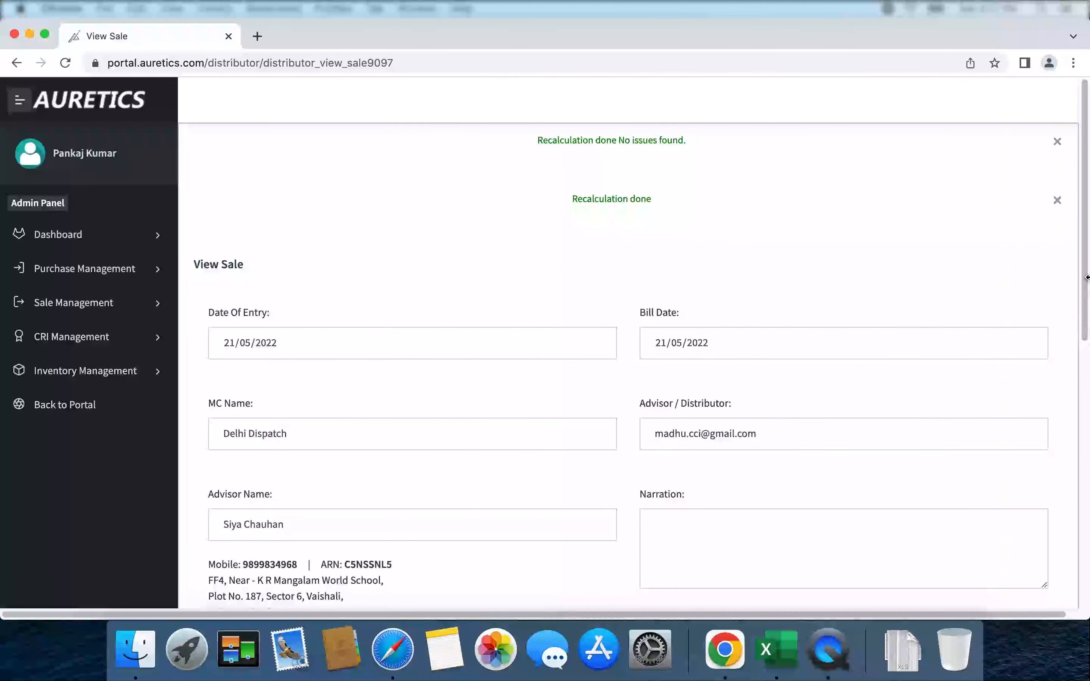
pyautogui.moveTo(1085, 284); pyautogui.dragTo(1081, 546)
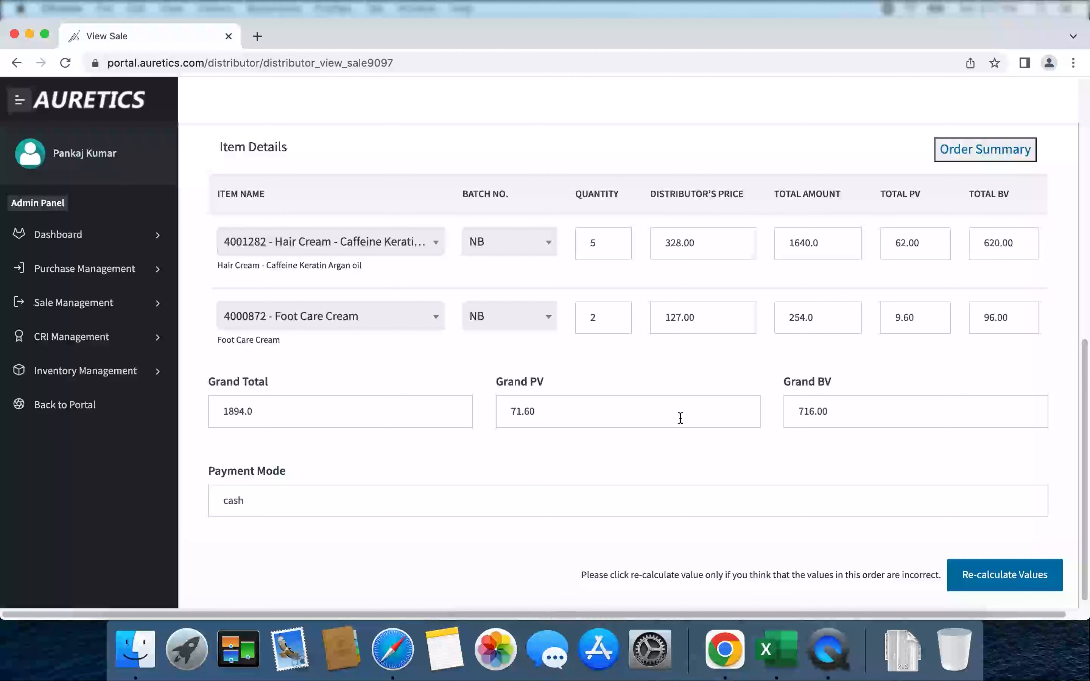
pyautogui.scroll(1, 679, 419)
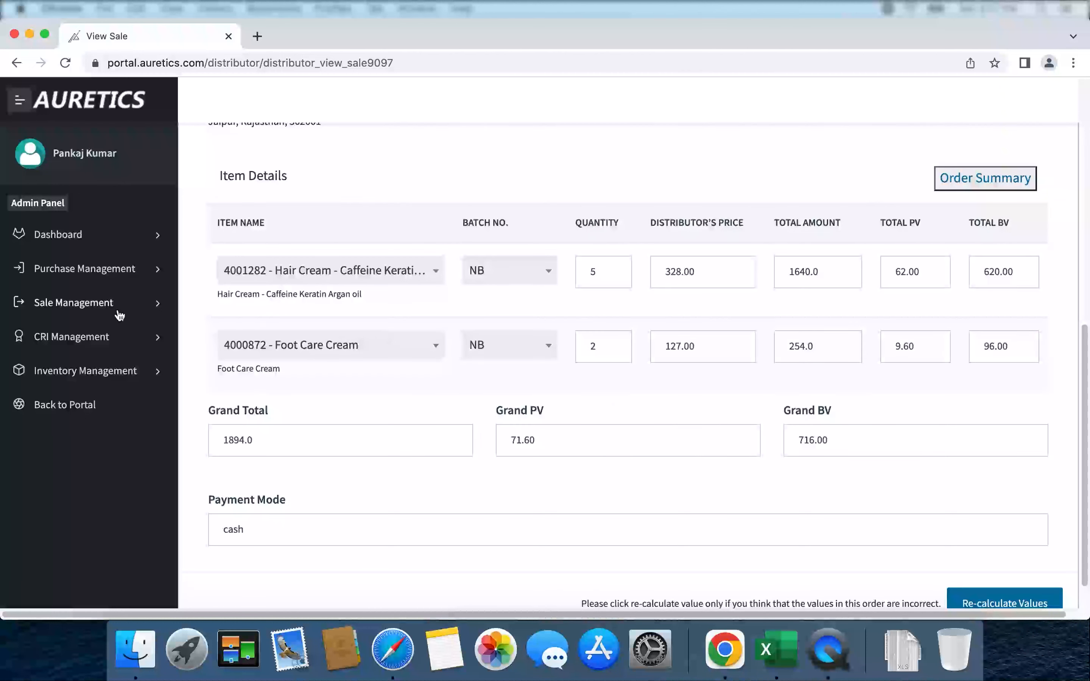
# Reopen Sale List sorted newest first, showing the three 2022-05-21 sales.
pyautogui.click(97, 305)
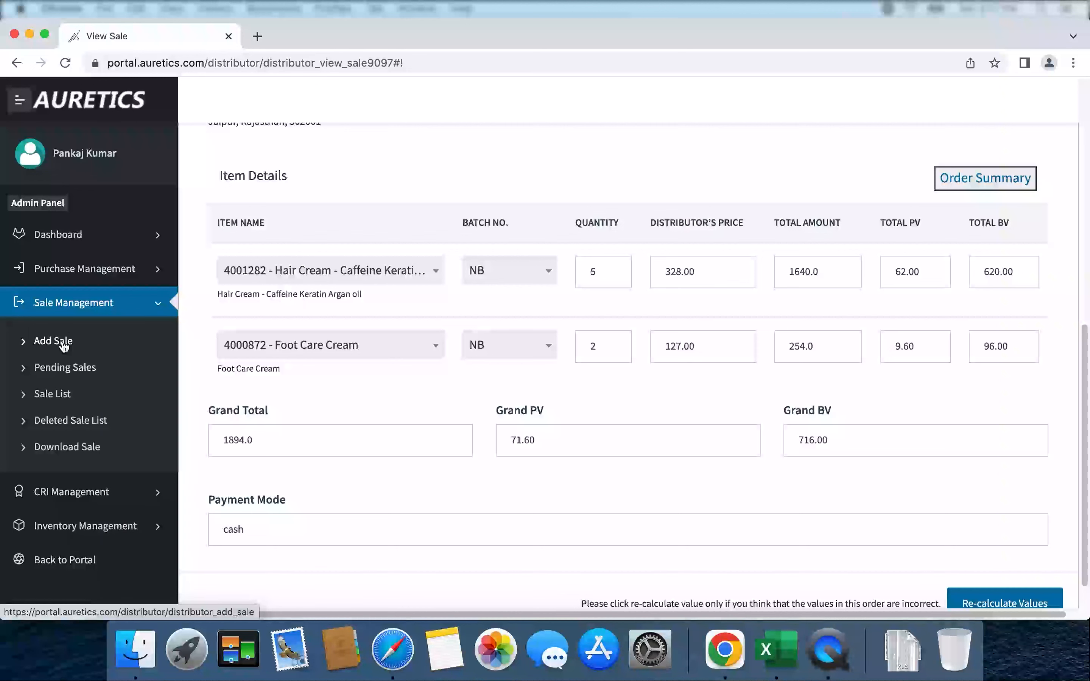
pyautogui.click(53, 394)
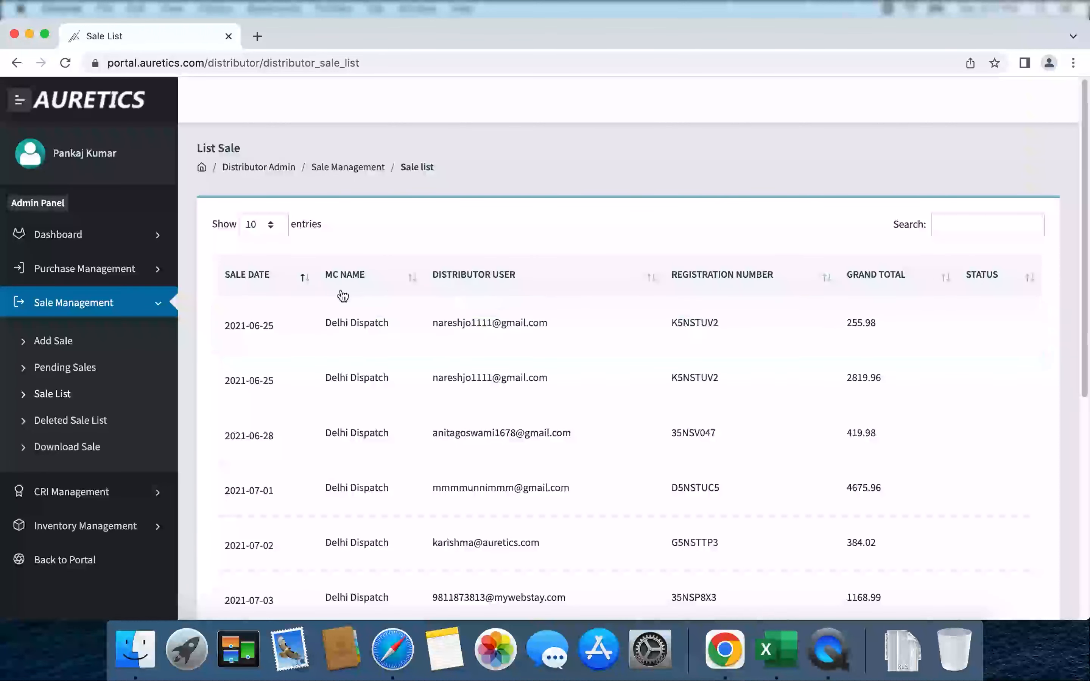
pyautogui.click(304, 278)
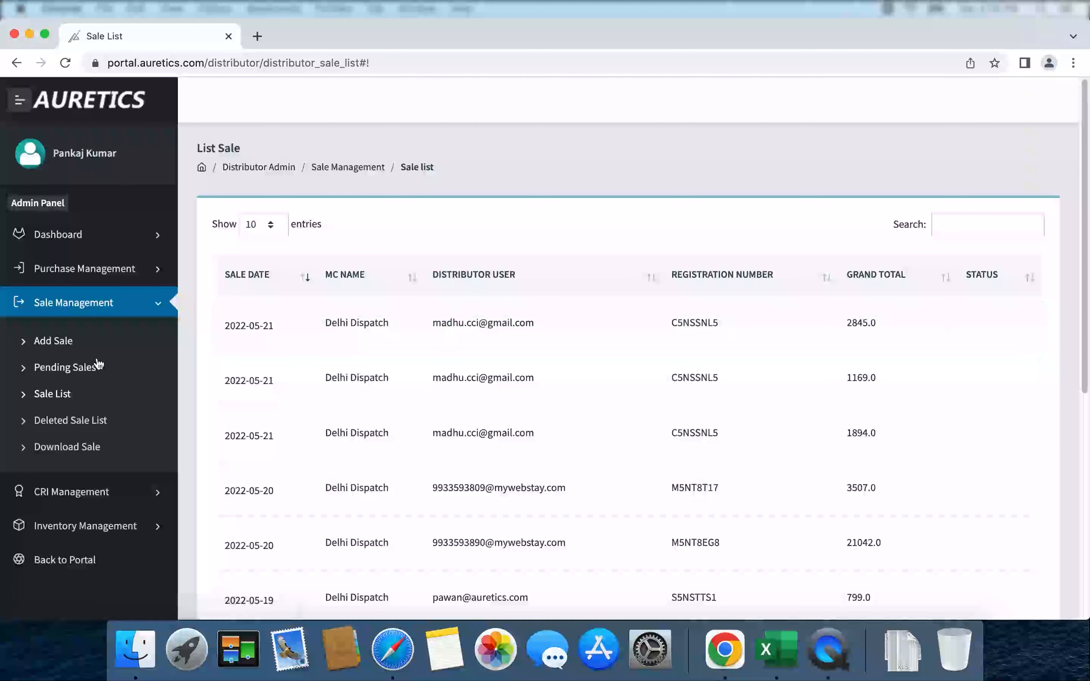
pyautogui.click(52, 395)
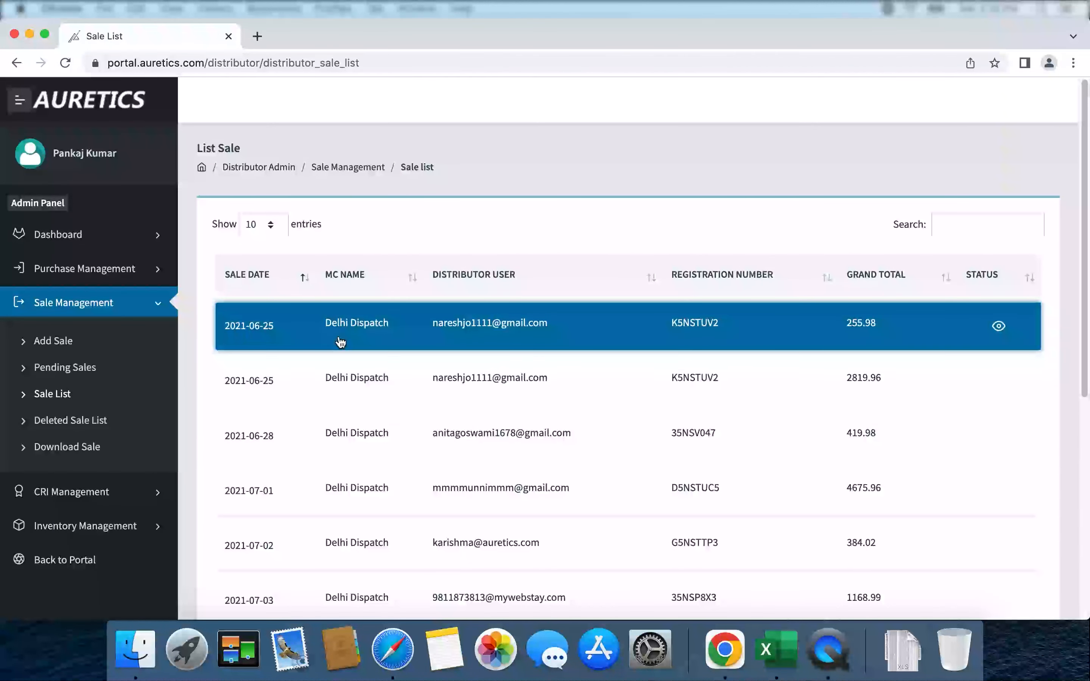
pyautogui.click(304, 286)
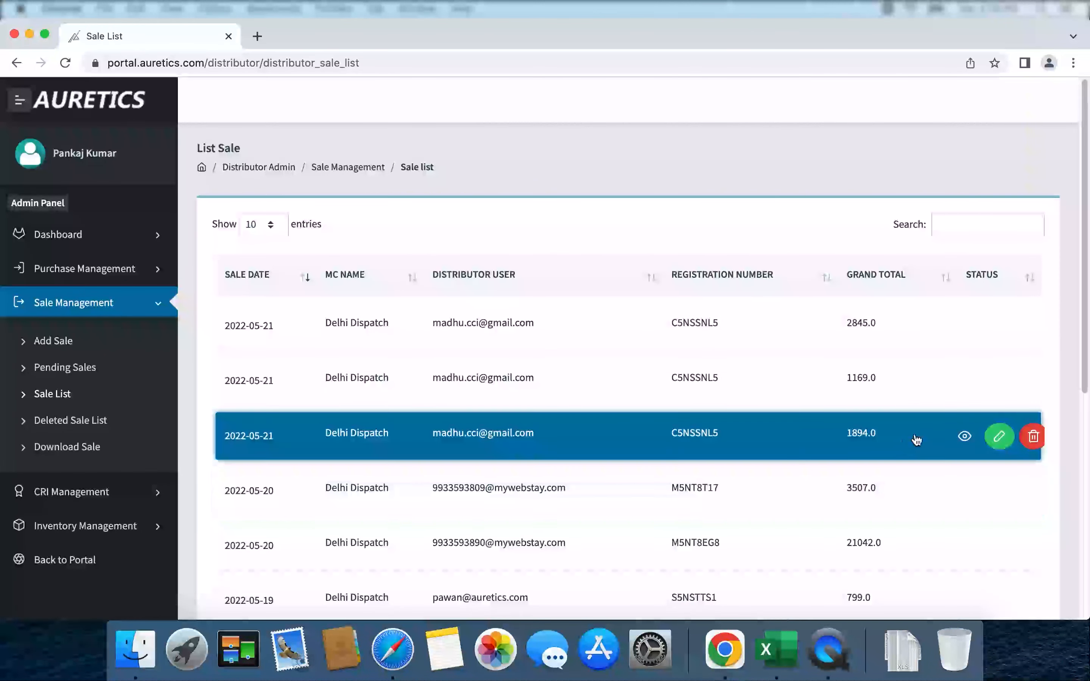
pyautogui.moveTo(1085, 338); pyautogui.dragTo(1085, 386)
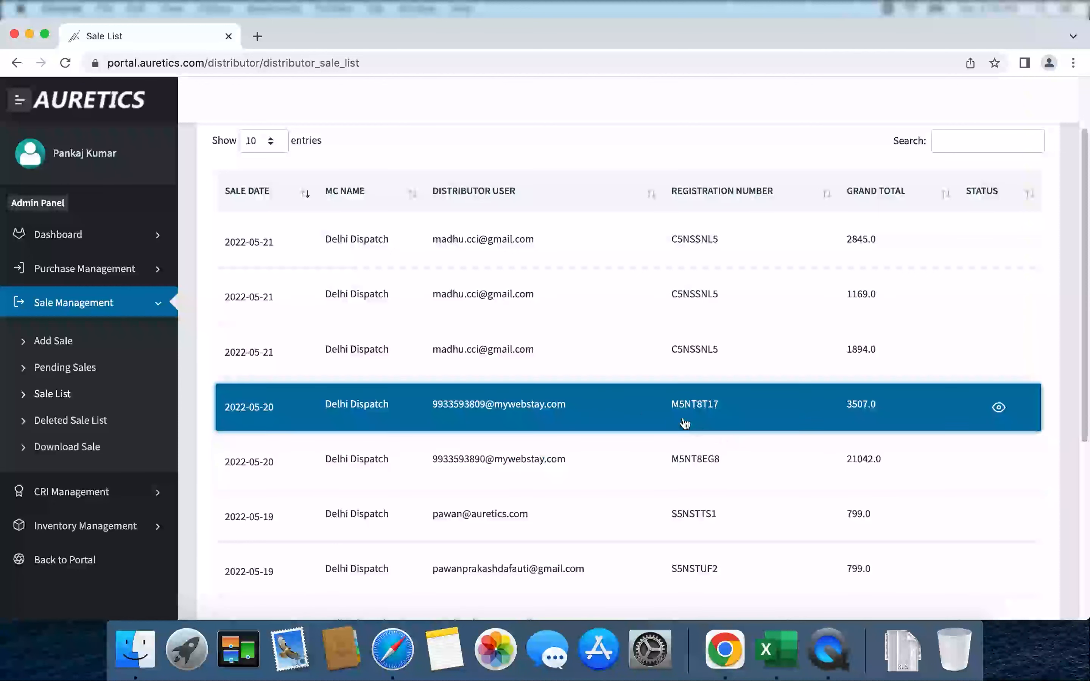
pyautogui.click(81, 429)
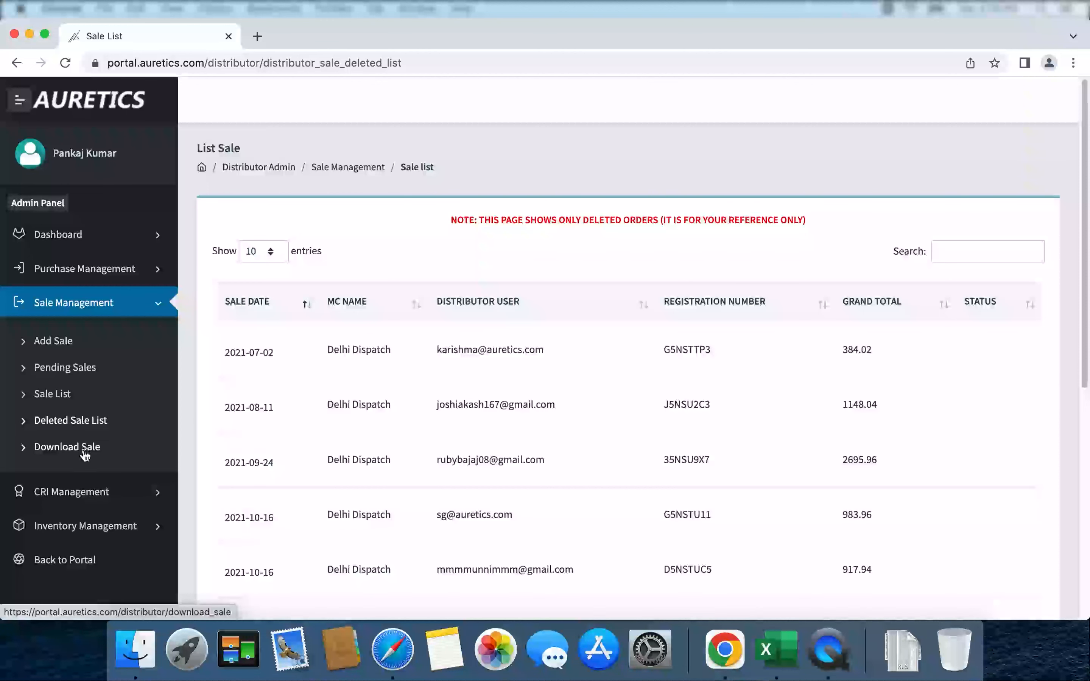
# Go to the Download Sale page under Sale Management.
pyautogui.click(61, 454)
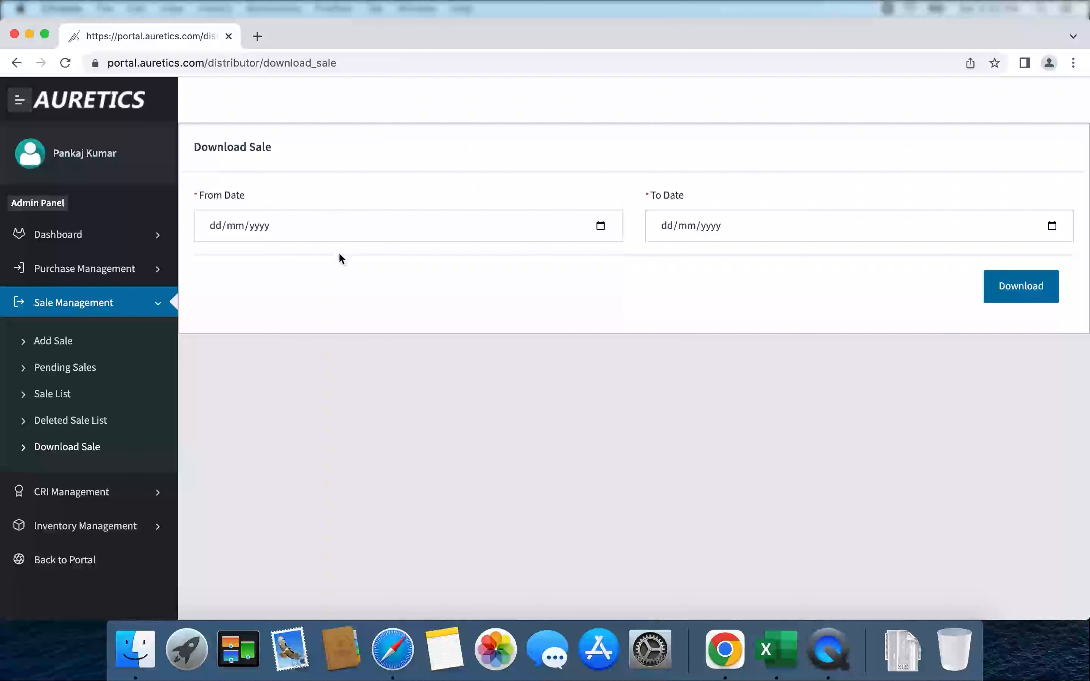
# Set From Date to 1 May 2022 and To Date to 15 May 2022, then download the sales.
pyautogui.click(601, 225)
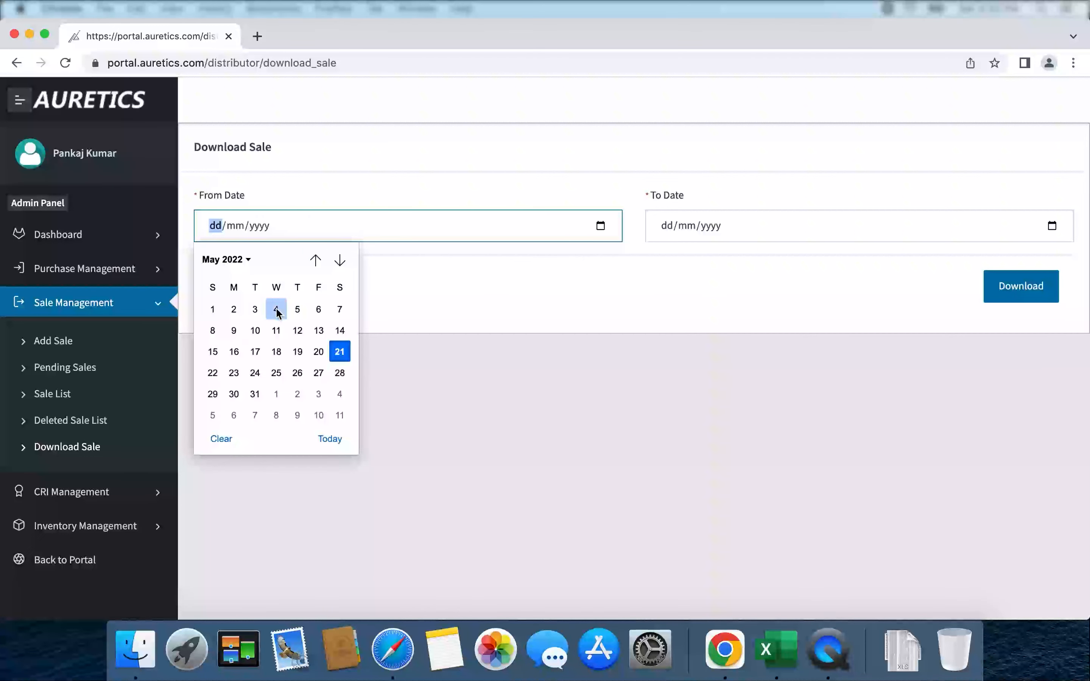
pyautogui.click(213, 309)
pyautogui.click(1059, 226)
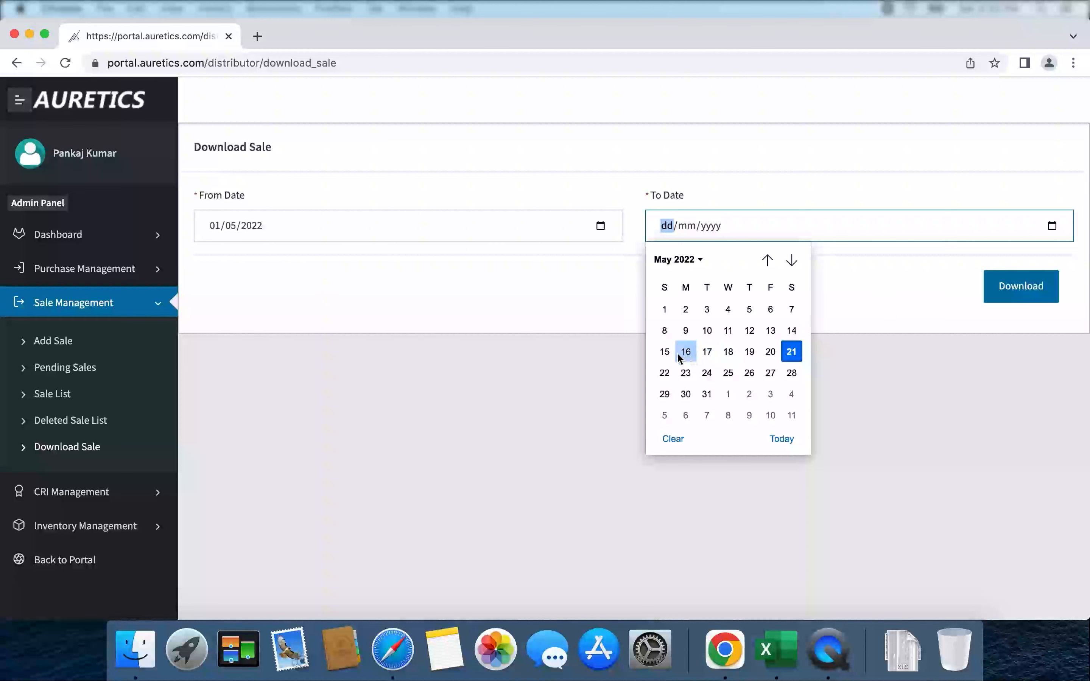
pyautogui.click(665, 353)
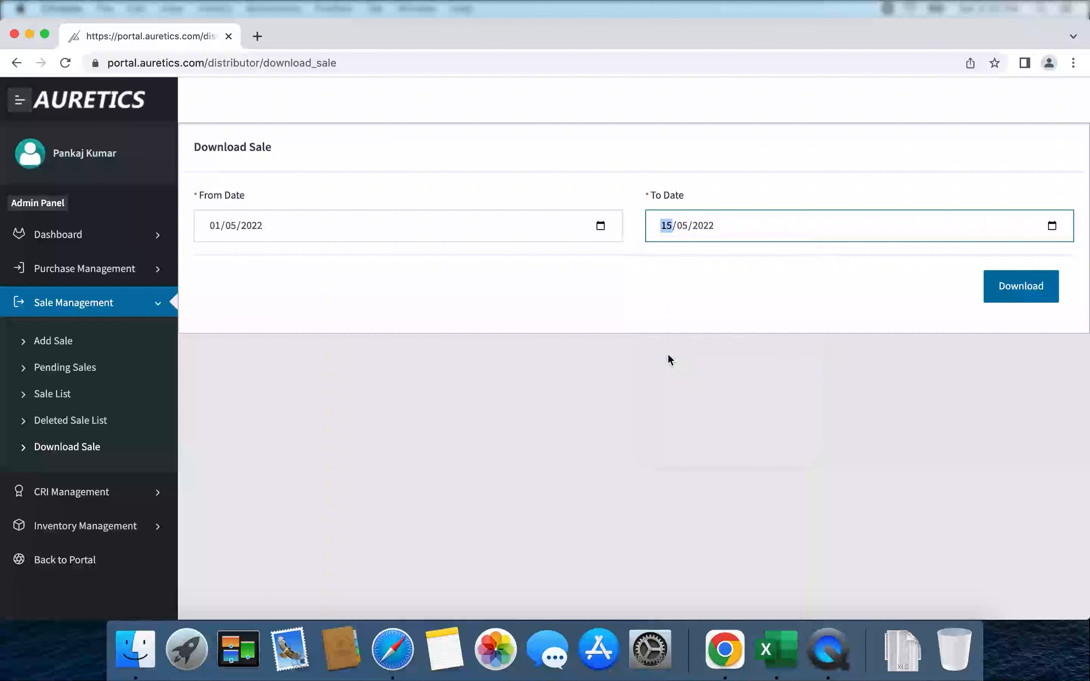
pyautogui.click(1017, 291)
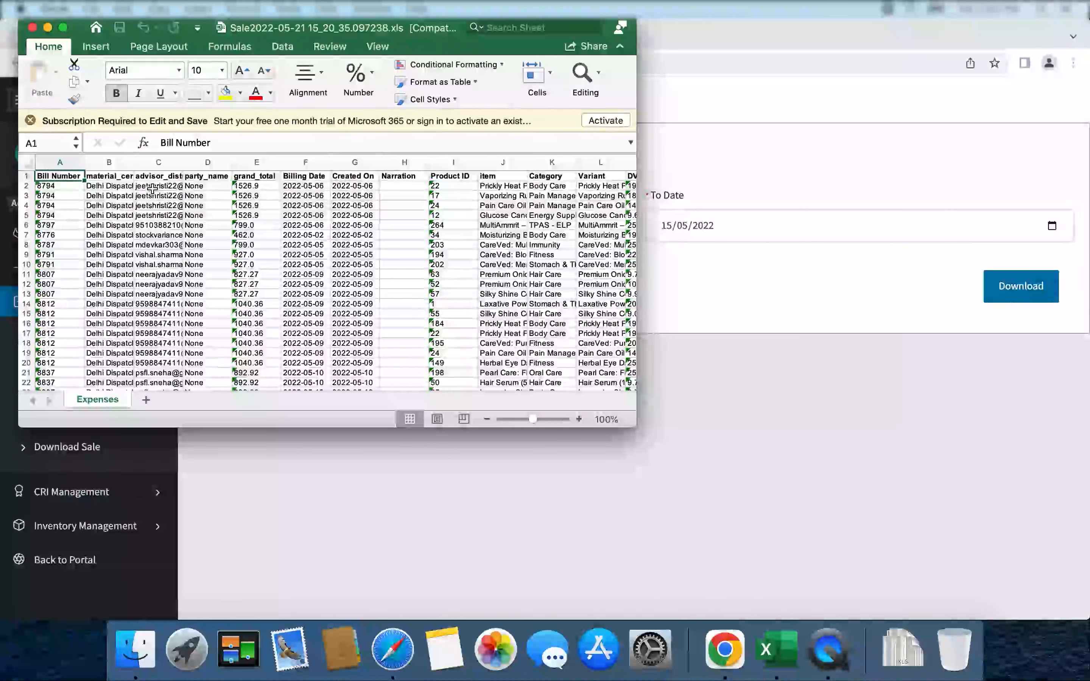
# Check the item name in cell J2 and the next columns, then return to the portal's Download Sale page.
pyautogui.click(499, 186)
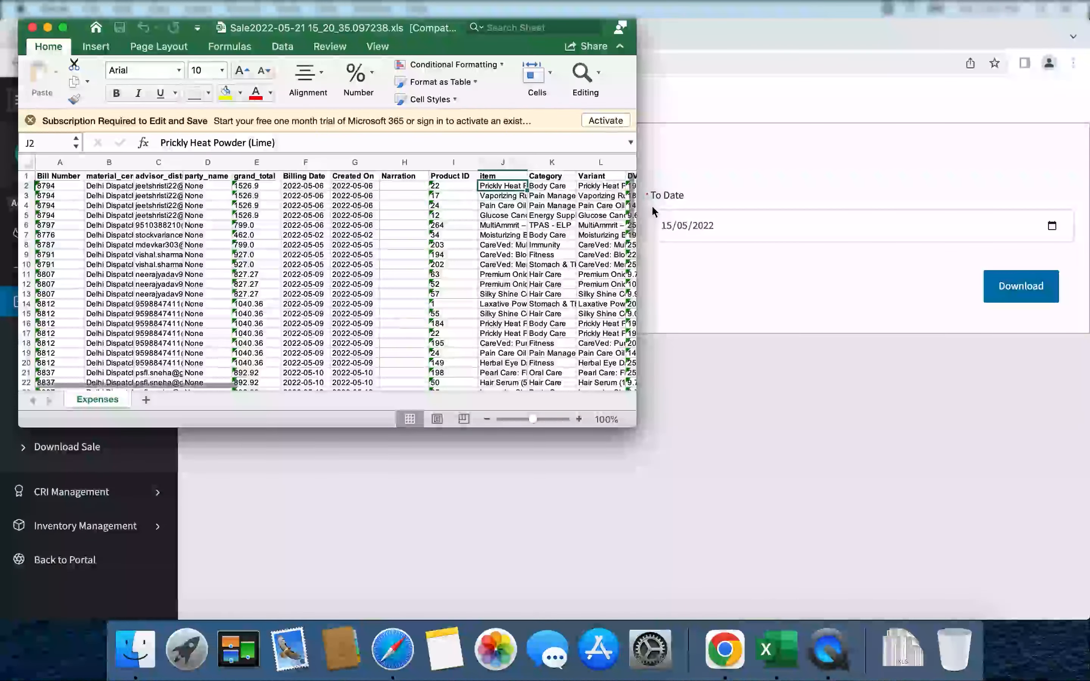
pyautogui.press('Right')
pyautogui.press('Right')
pyautogui.press('Right')
pyautogui.press('Right')
pyautogui.press('Right')
pyautogui.press('Right')
pyautogui.press('Right')
pyautogui.press('Right')
pyautogui.press('Right')
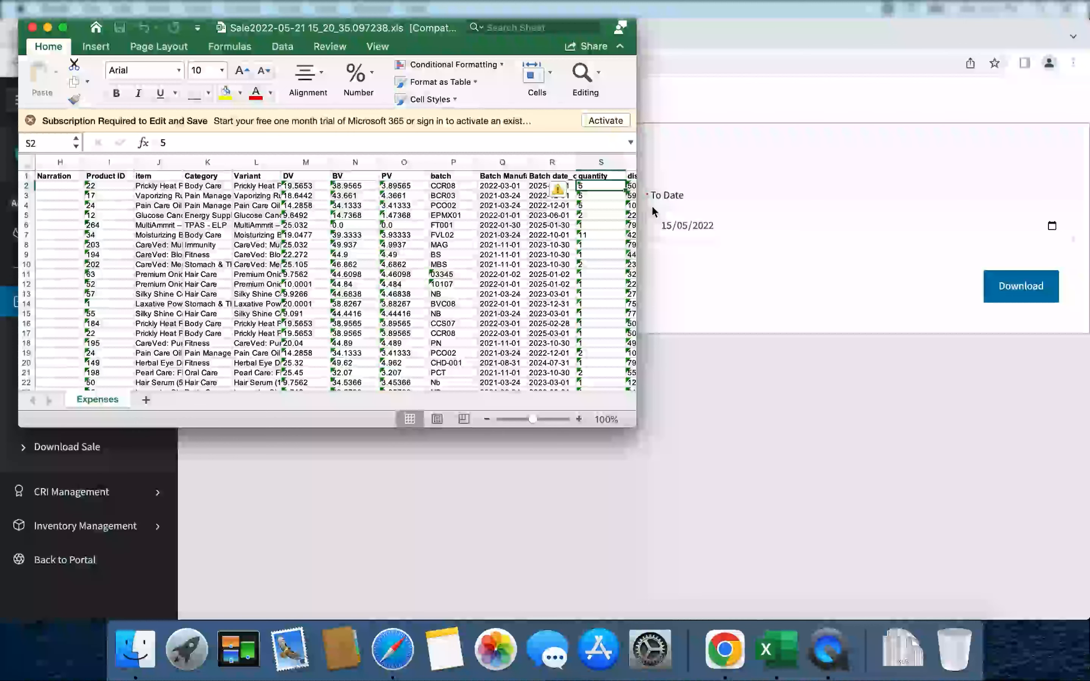
pyautogui.click(759, 323)
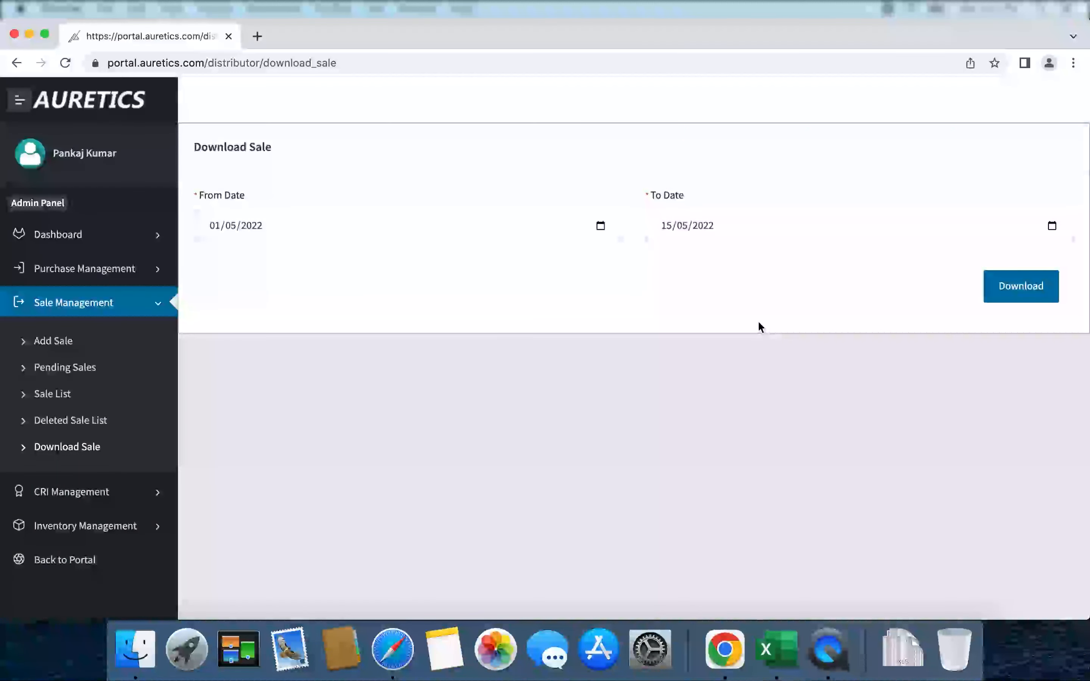